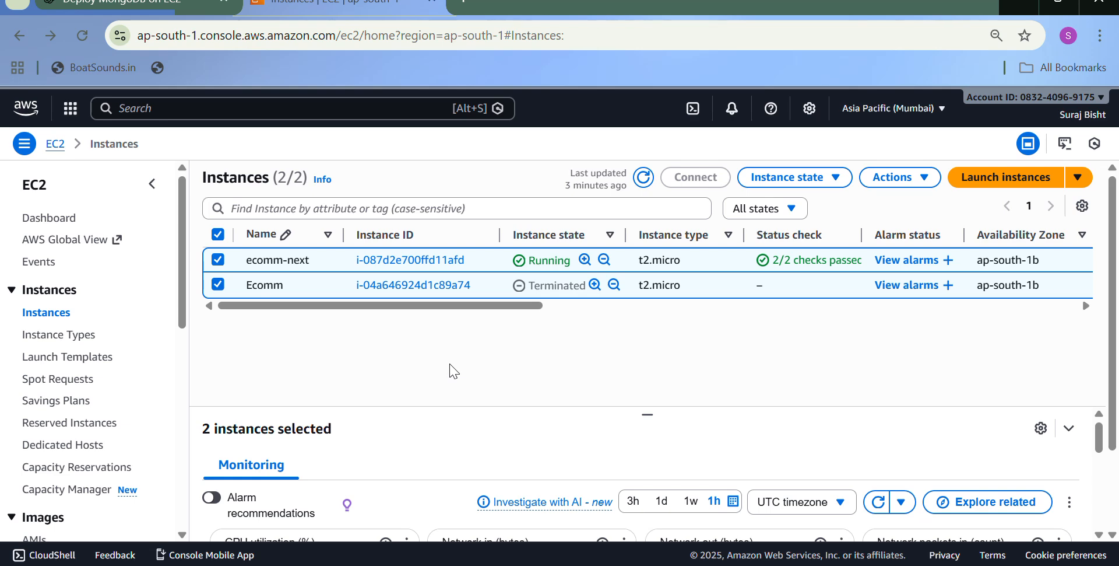
- Start launching a new EC2 instance and name it ecomm1
click(1013, 184)
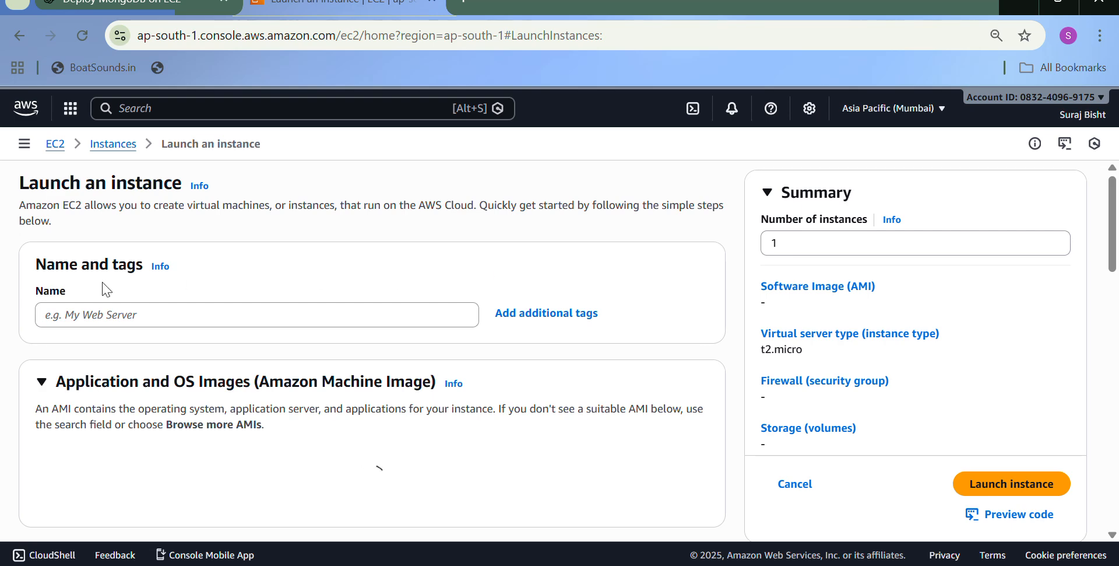
click(119, 322)
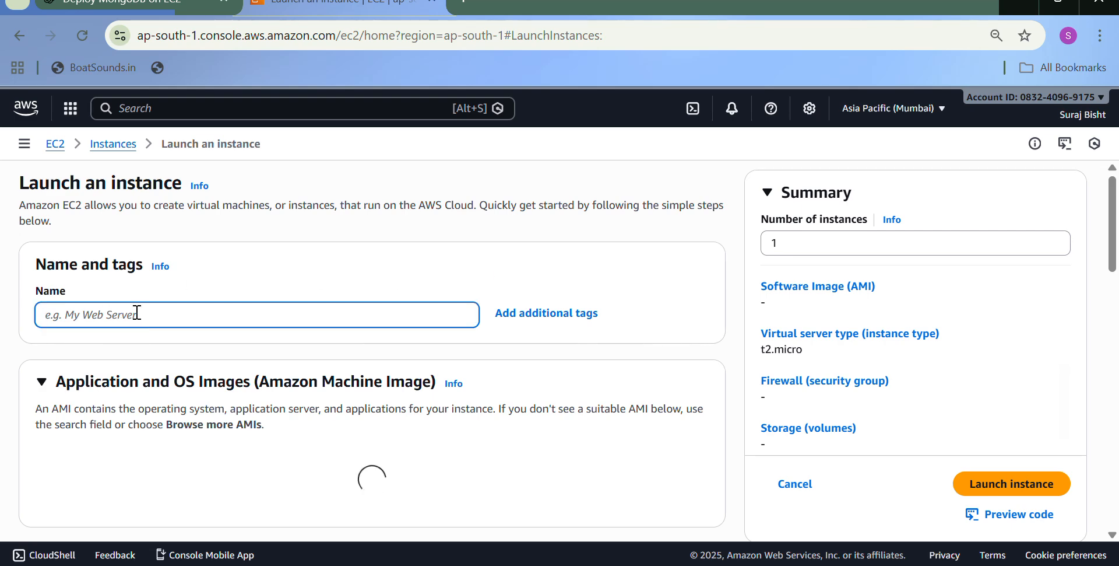
text(dsds)
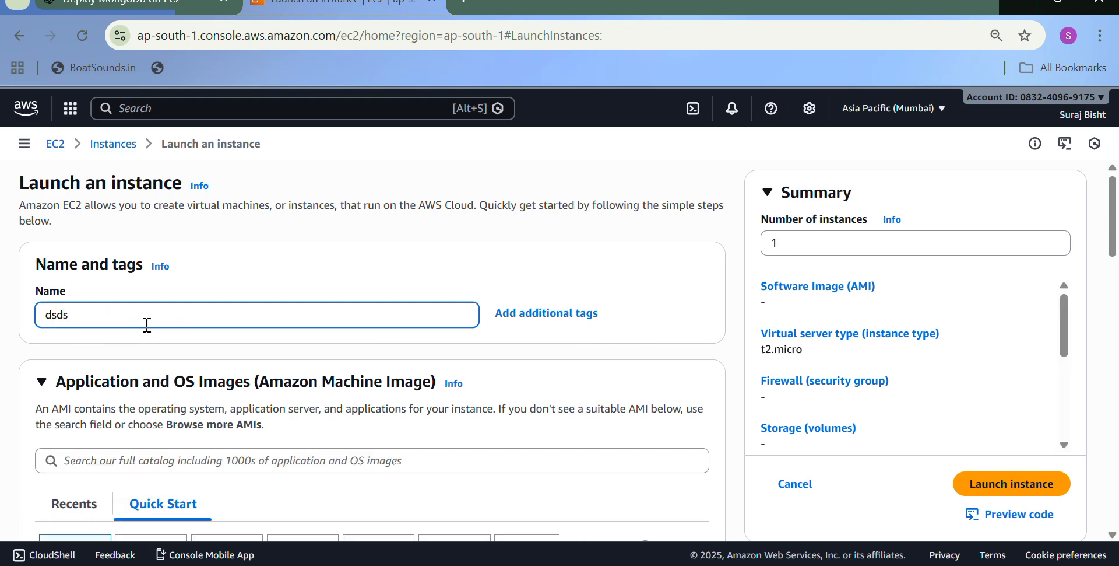
key(BackSpace)
key(BackSpace)
key(BackSpace)
key(BackSpace)
text(ecomm1)
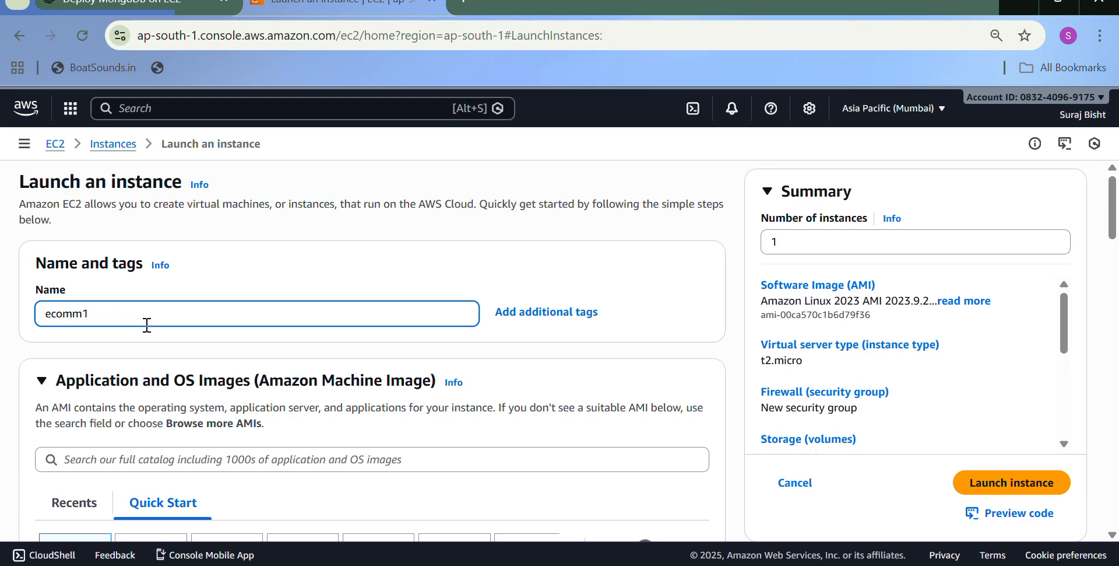
- Choose Ubuntu as the operating system image for the new instance
scroll(147, 325, down, 3)
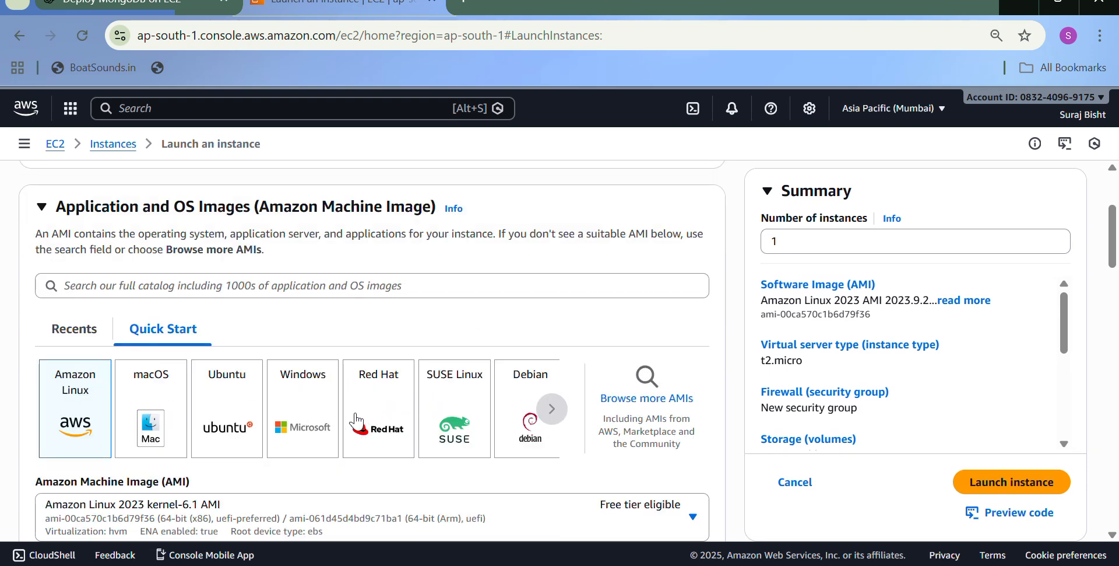
click(211, 426)
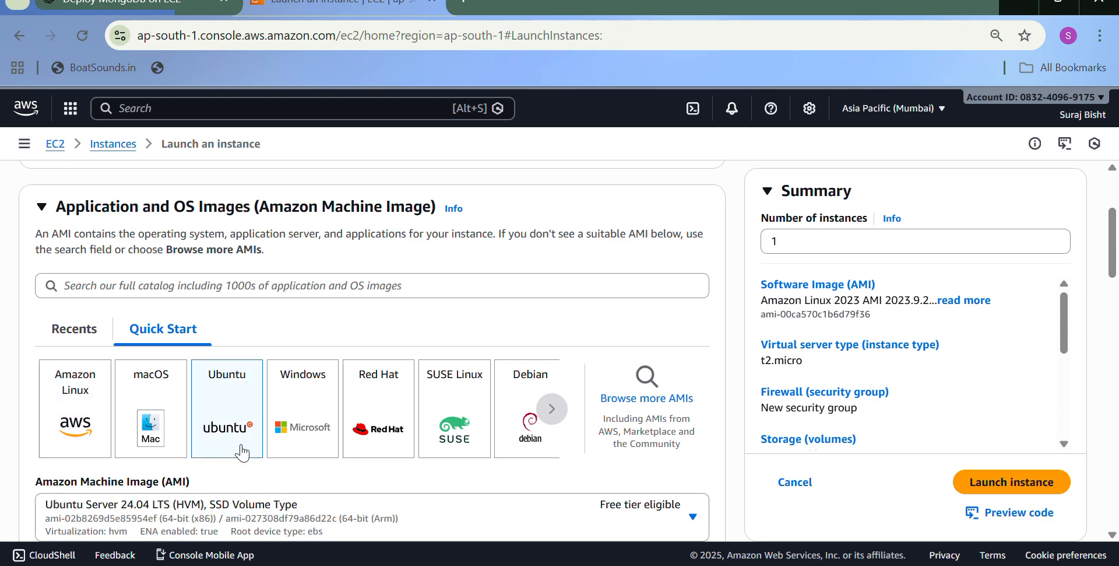
scroll(242, 453, down, 8)
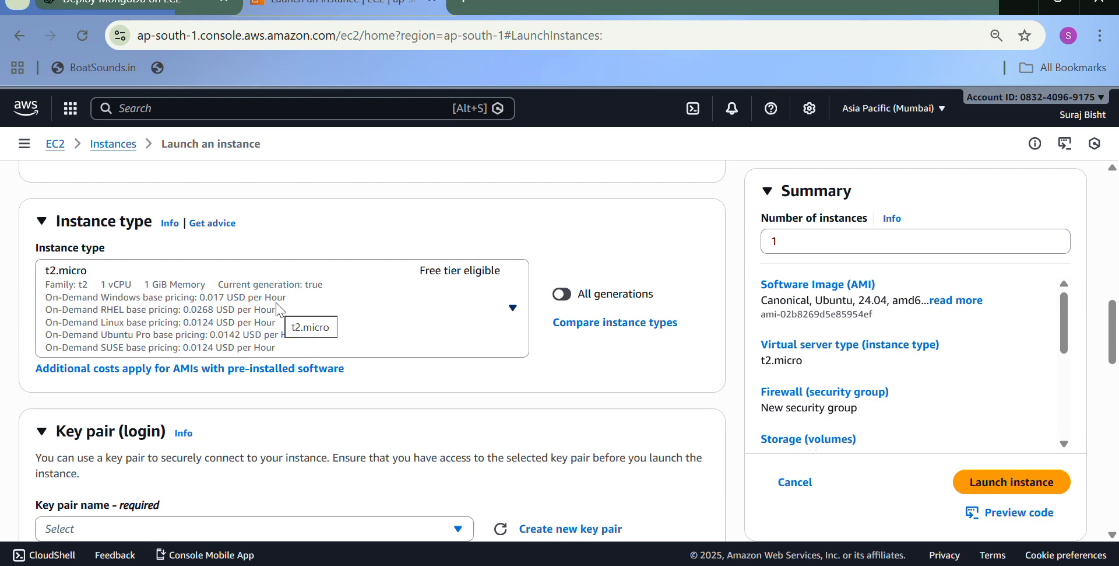
scroll(221, 296, down, 2)
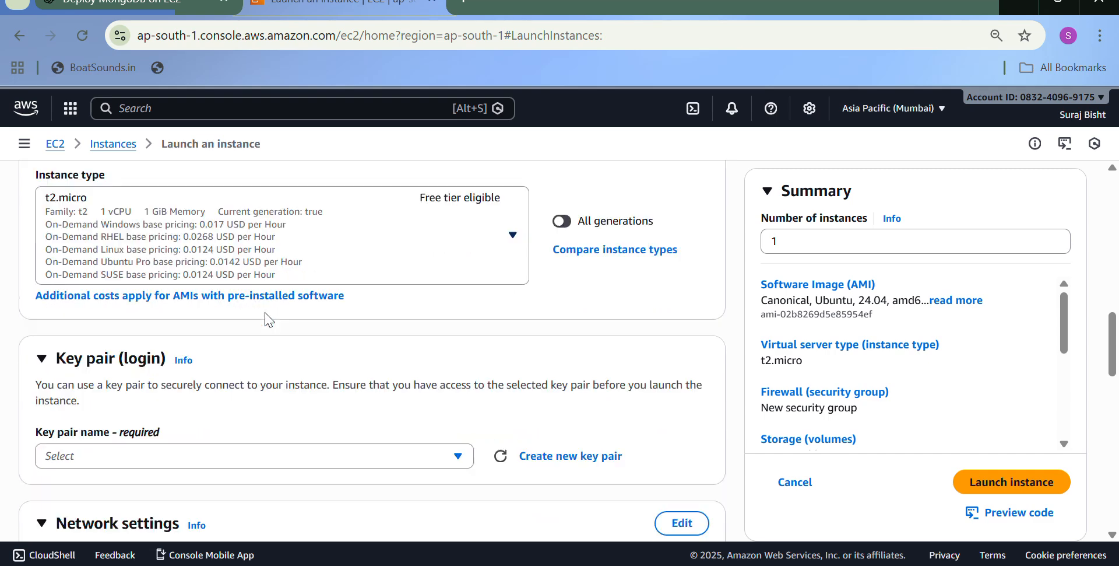
click(182, 449)
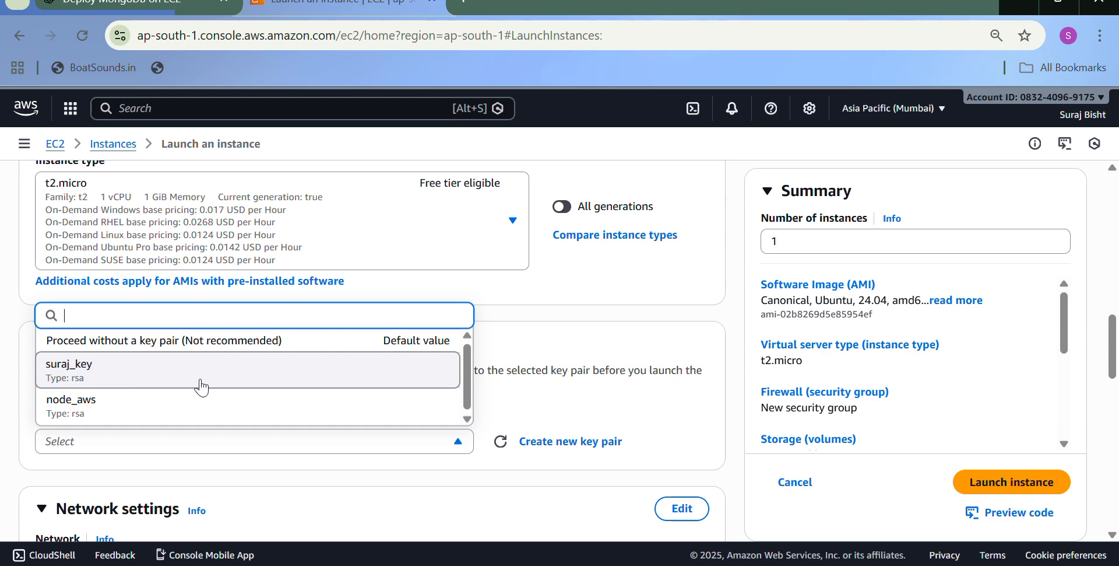
click(580, 441)
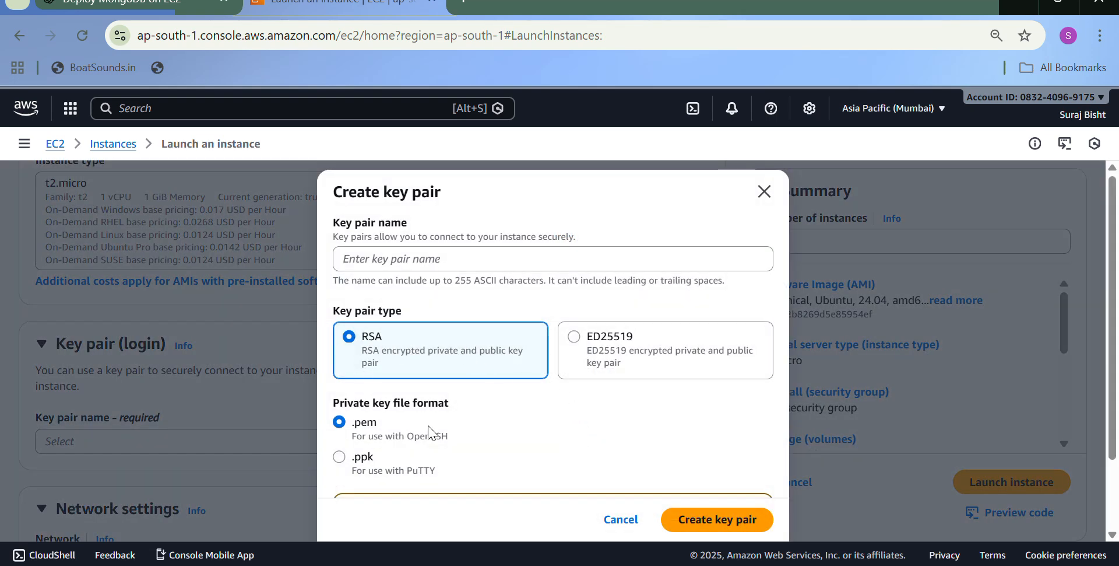
click(558, 260)
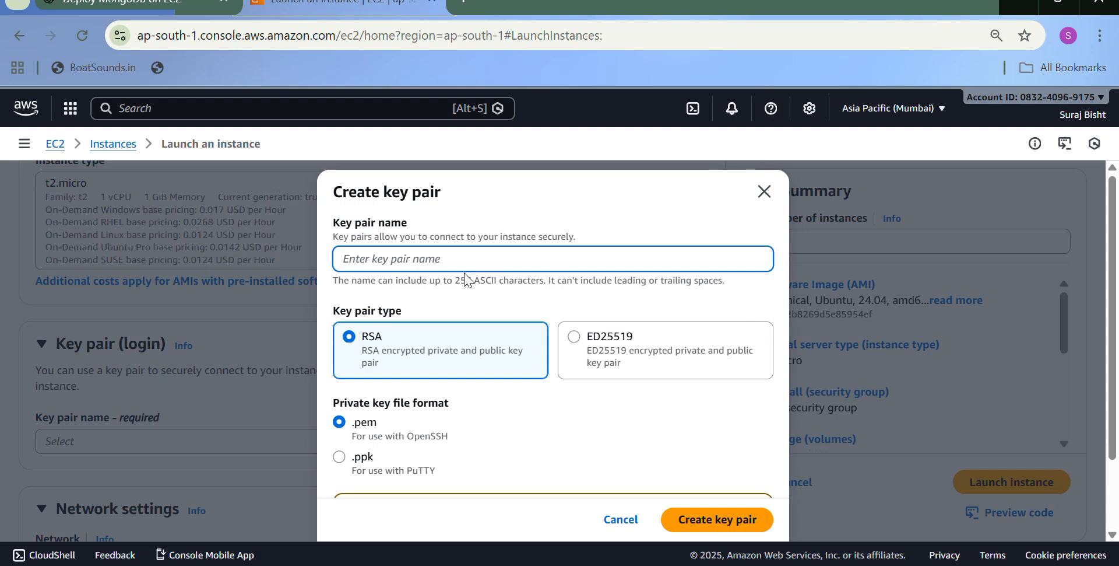
click(220, 453)
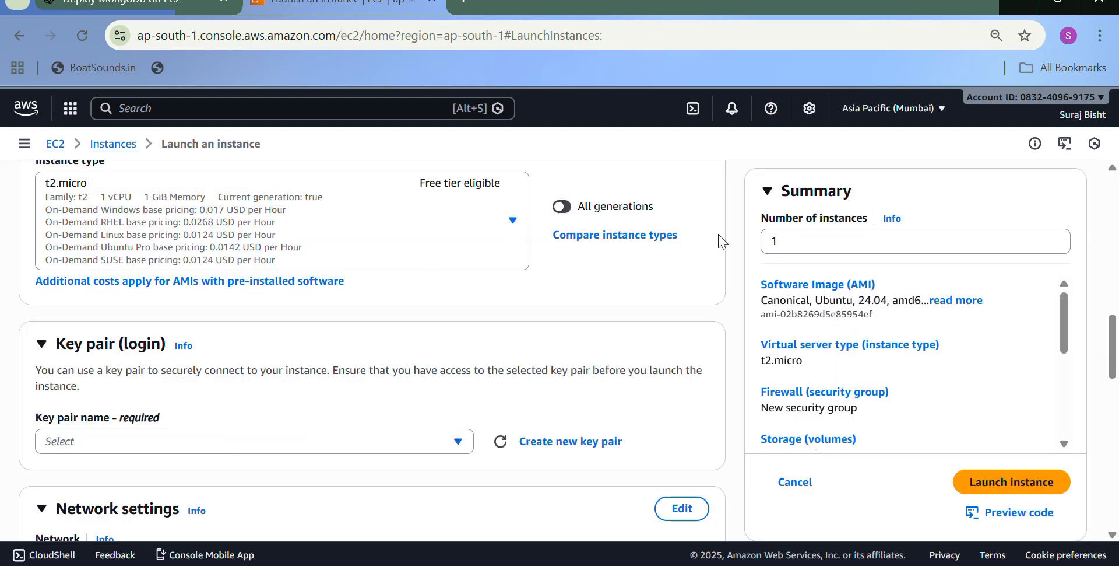
- Select the existing node_aws key pair for the instance login
click(350, 441)
scroll(247, 292, down, 5)
scroll(247, 291, up, 3)
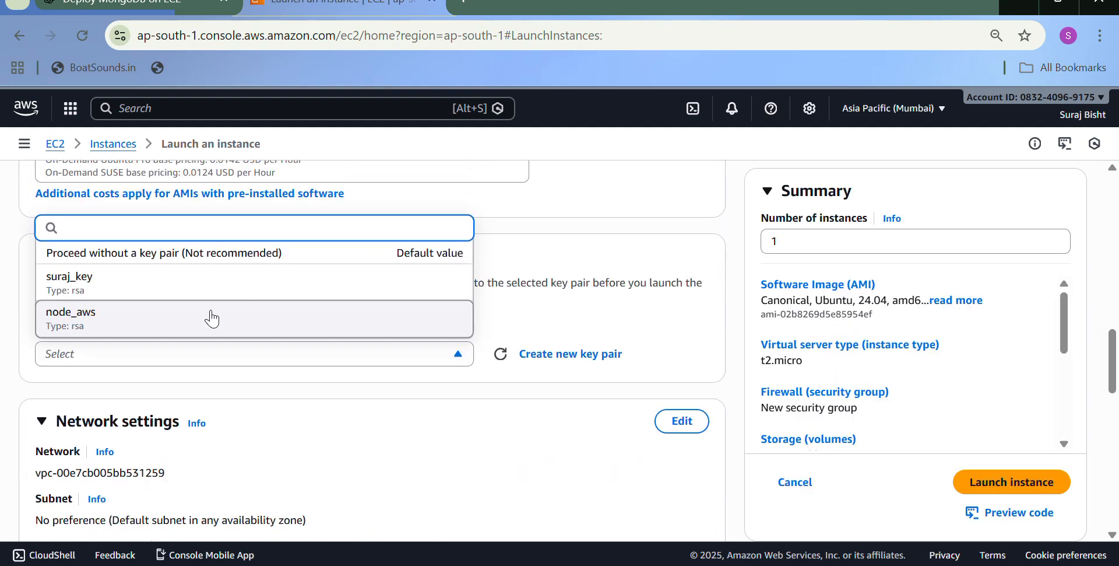
click(207, 314)
scroll(277, 416, down, 4)
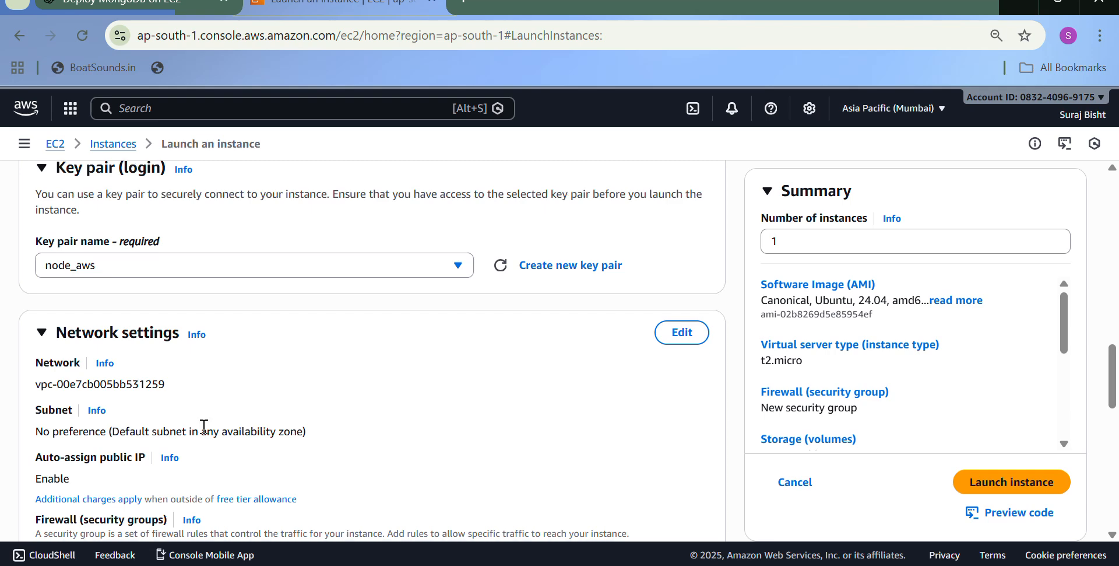
- Allow HTTPS and HTTP traffic from the internet in the new security group
scroll(195, 348, up, 1)
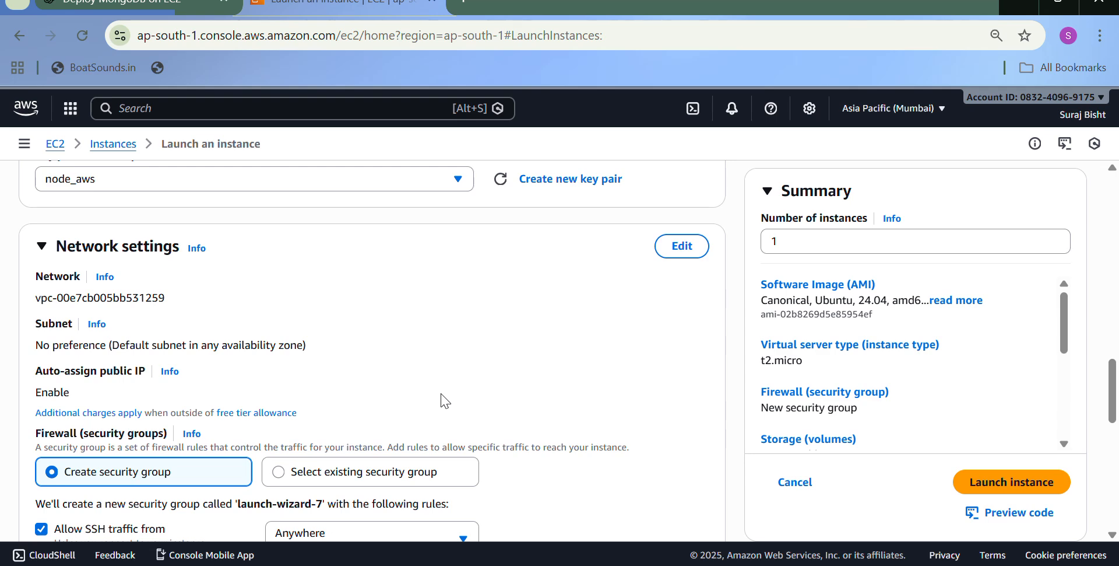
scroll(443, 402, down, 4)
click(41, 308)
click(41, 346)
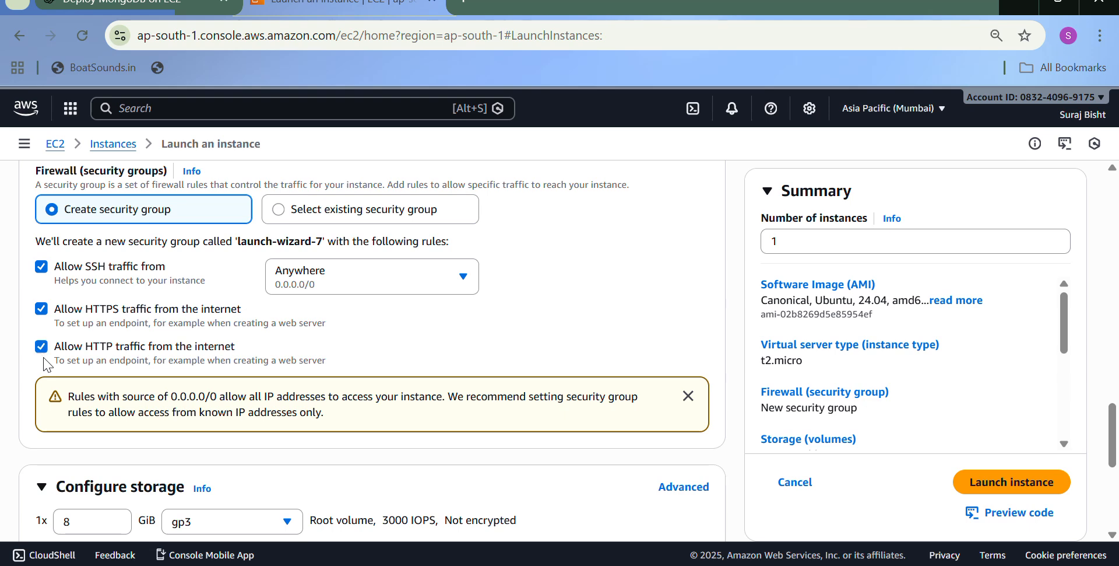
- Set the root volume's storage size to 28 GiB, checking it against the free tier limit
scroll(154, 393, down, 3)
click(71, 352)
key(BackSpace)
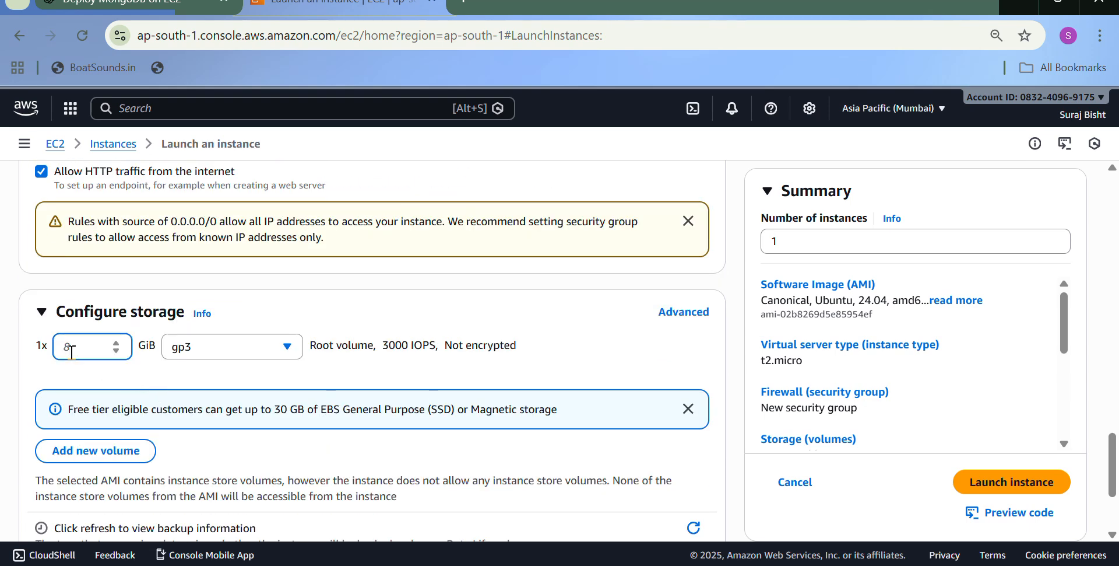
text(28)
drag(280, 408, 368, 403)
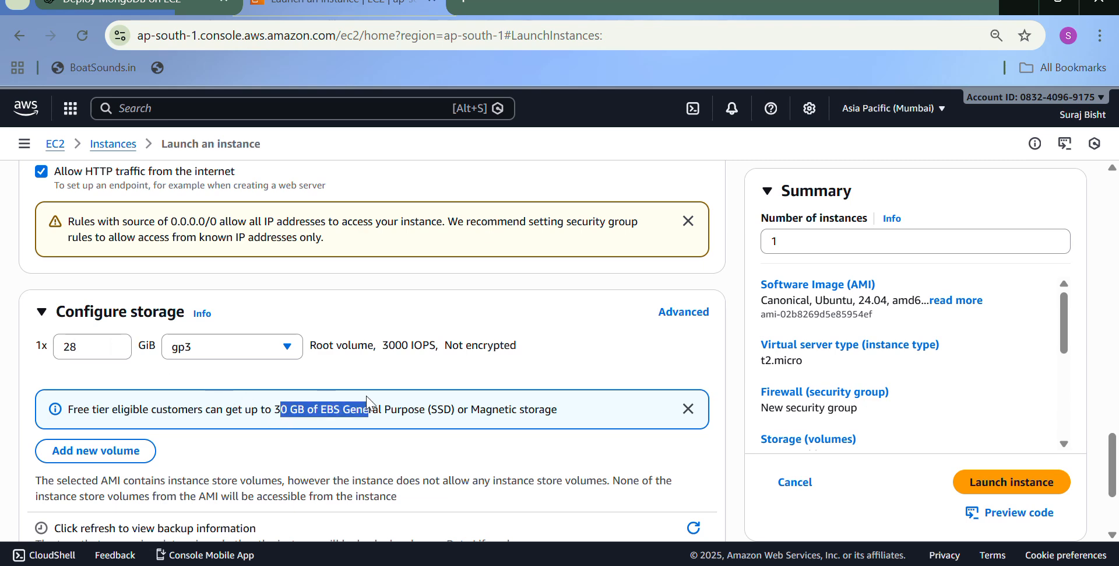
click(367, 403)
click(94, 346)
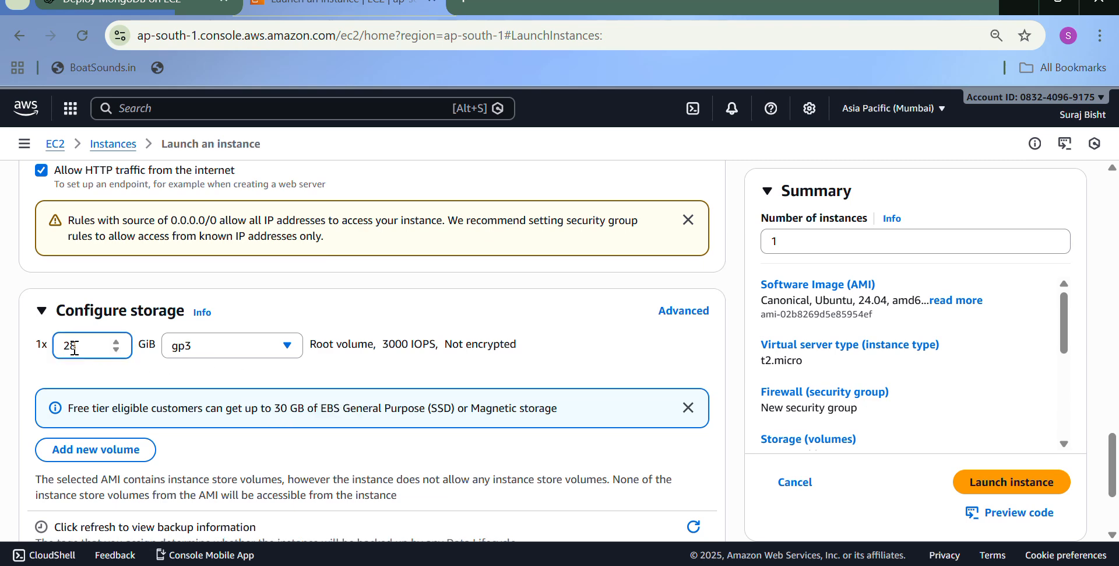
scroll(75, 349, down, 3)
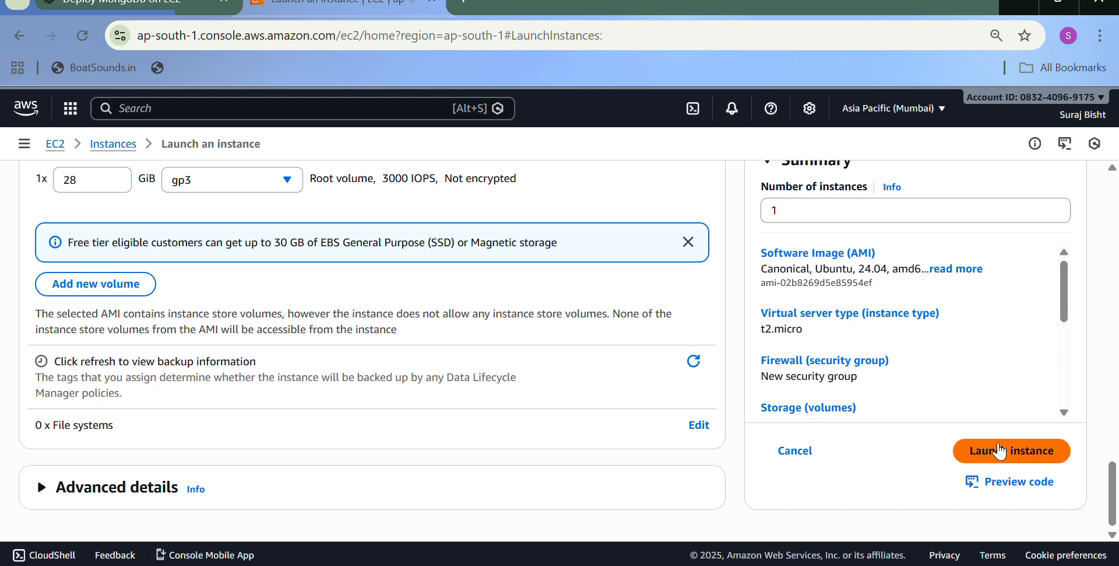
scroll(197, 395, up, 20)
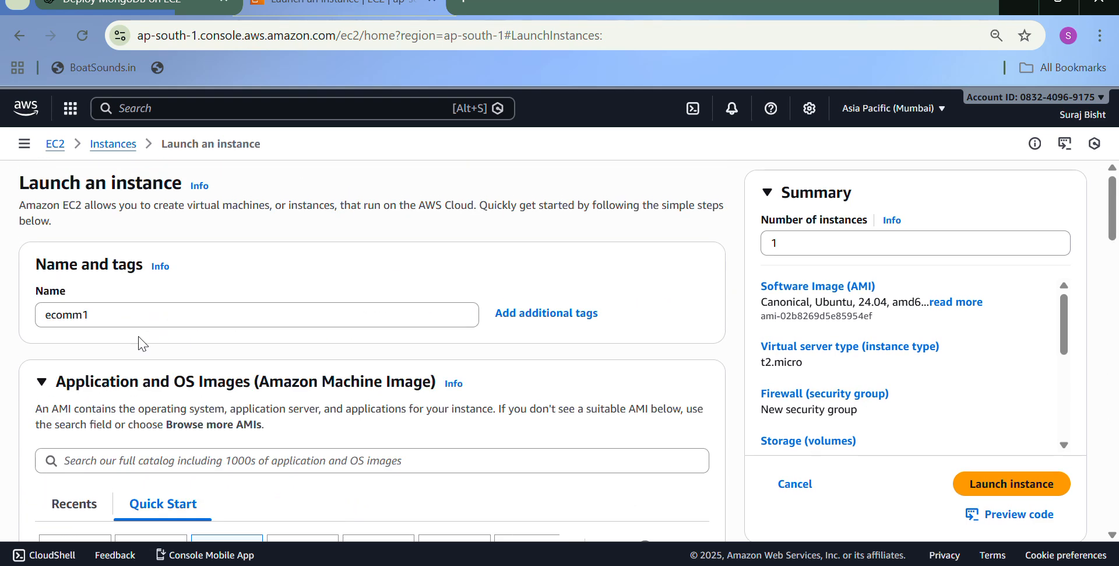
- Leave the launch form for the instances list and open the connection page of the running ecomm-next instance
click(113, 144)
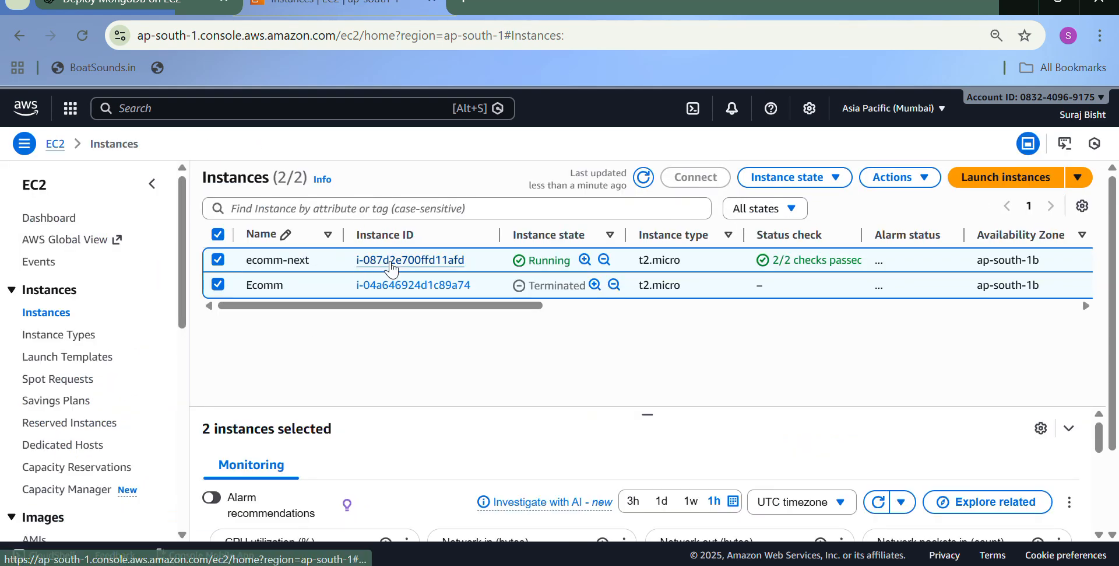
click(379, 257)
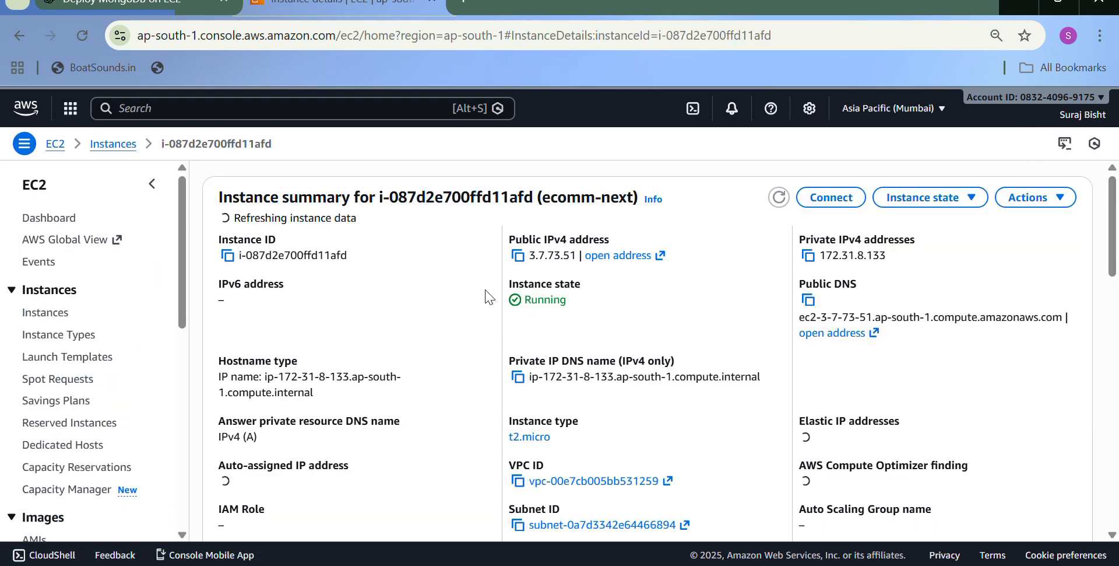
click(14, 42)
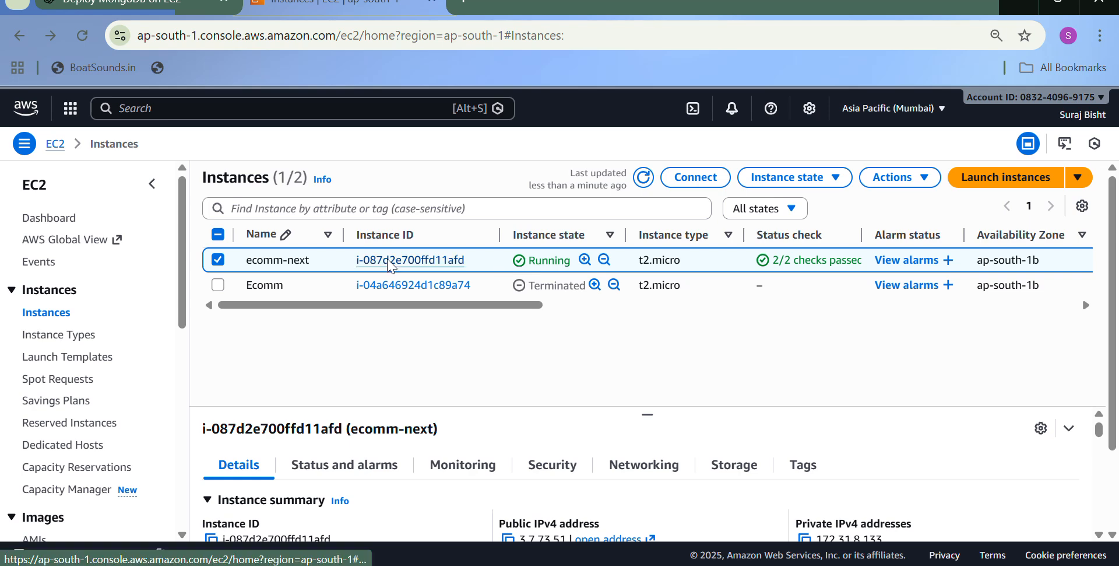
click(443, 259)
click(830, 192)
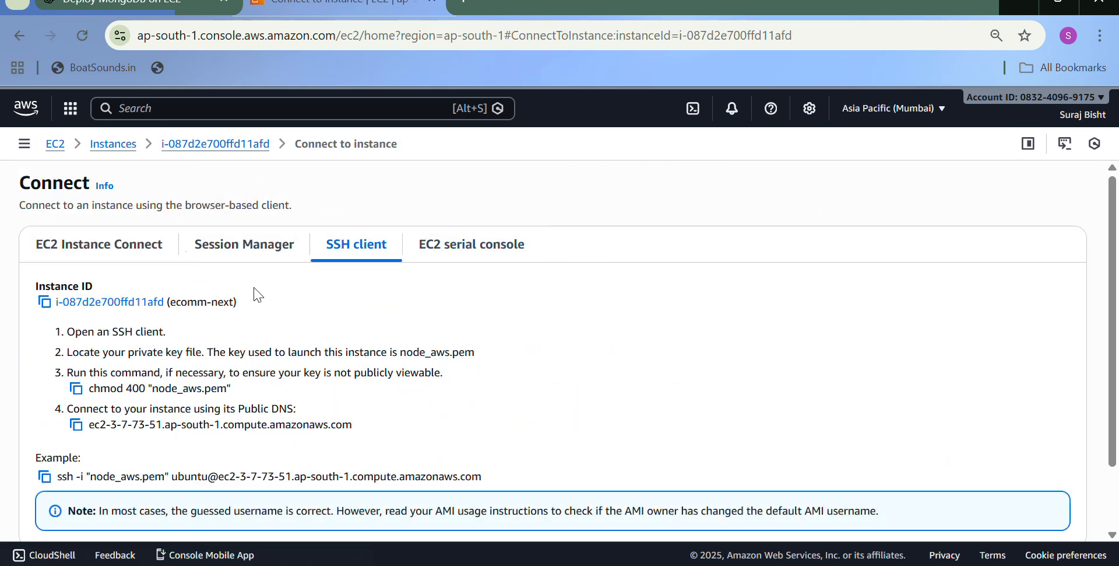
- Review the EC2 Instance Connect and Session Manager connection options for the instance
click(159, 255)
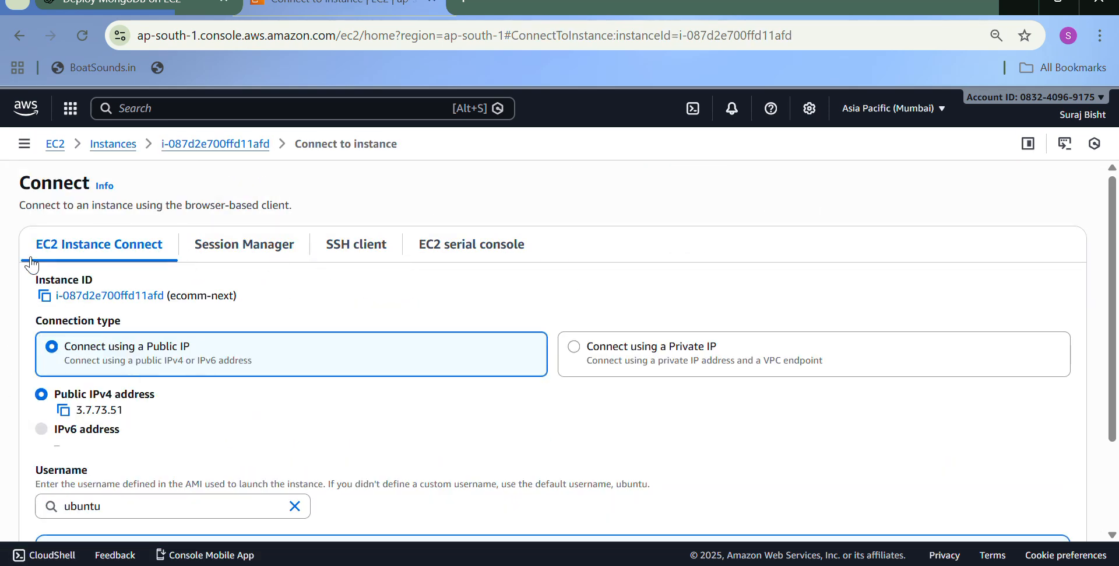
scroll(107, 275, down, 2)
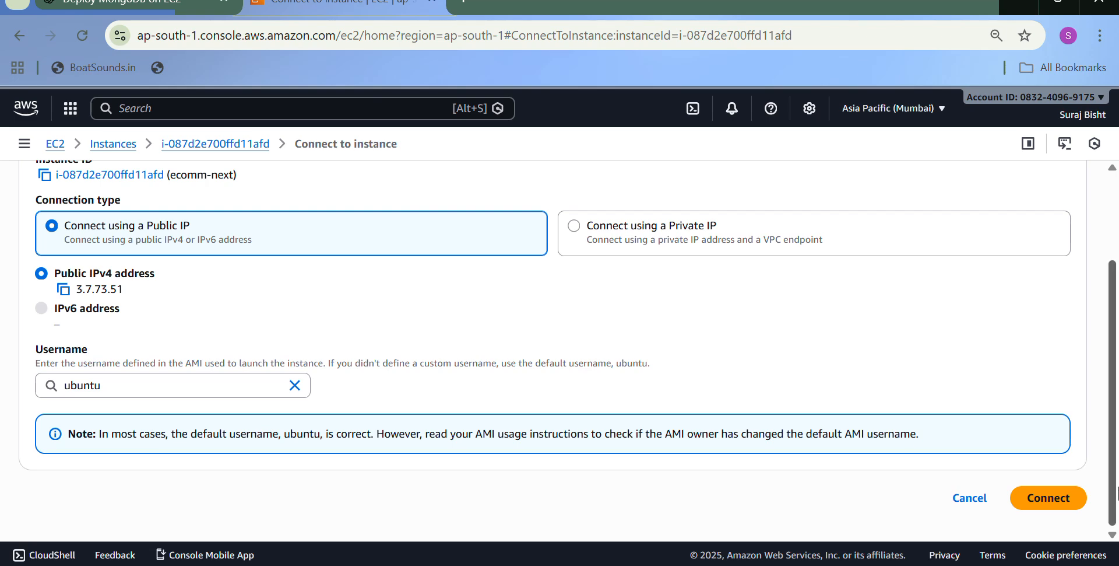
scroll(292, 305, up, 3)
click(252, 251)
- Copy the example ssh command that uses node_aws.pem from the SSH client instructions
click(344, 244)
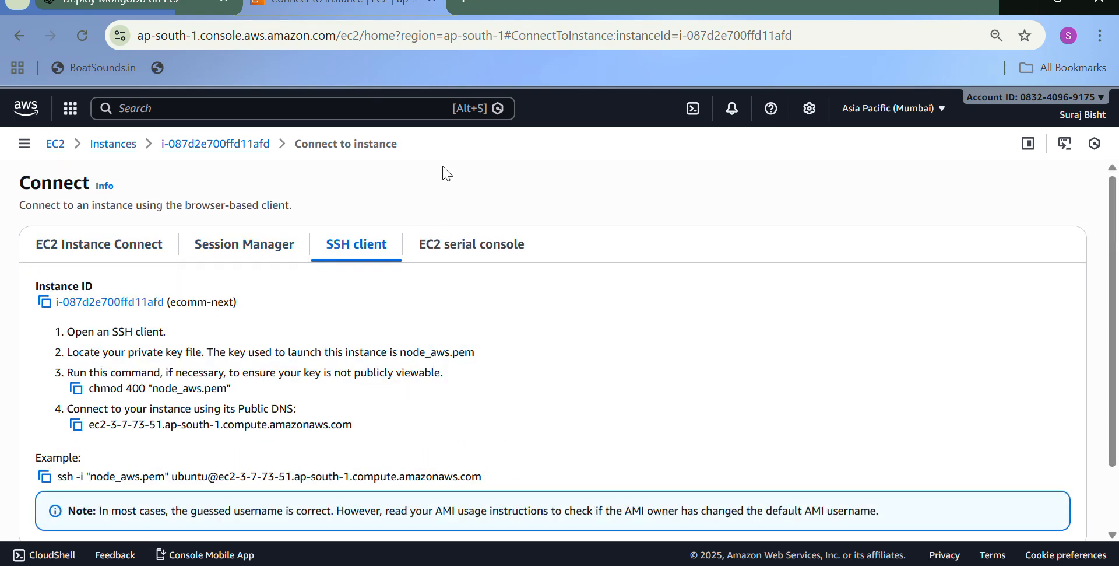
scroll(375, 367, down, 2)
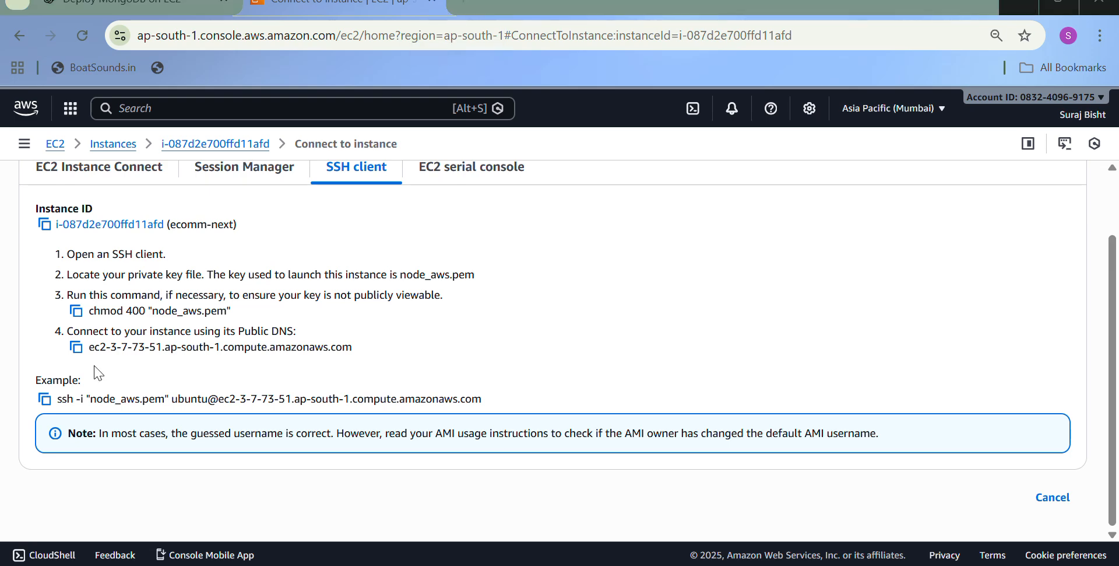
click(45, 398)
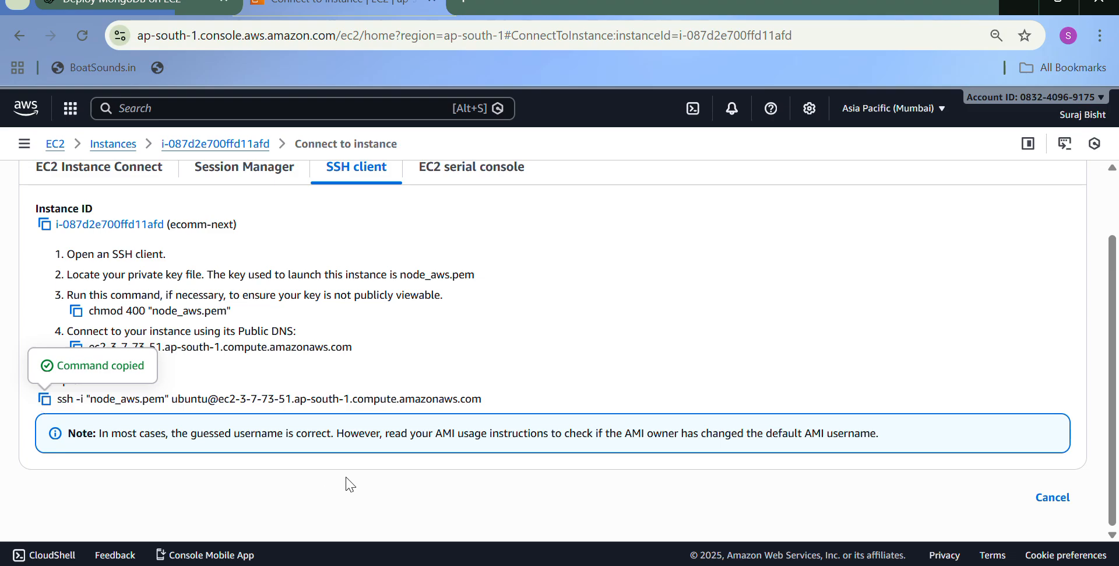
- Switch to PowerShell, change to the downloads folder and connect to the instance with the copied ssh command
key(alt+Tab)
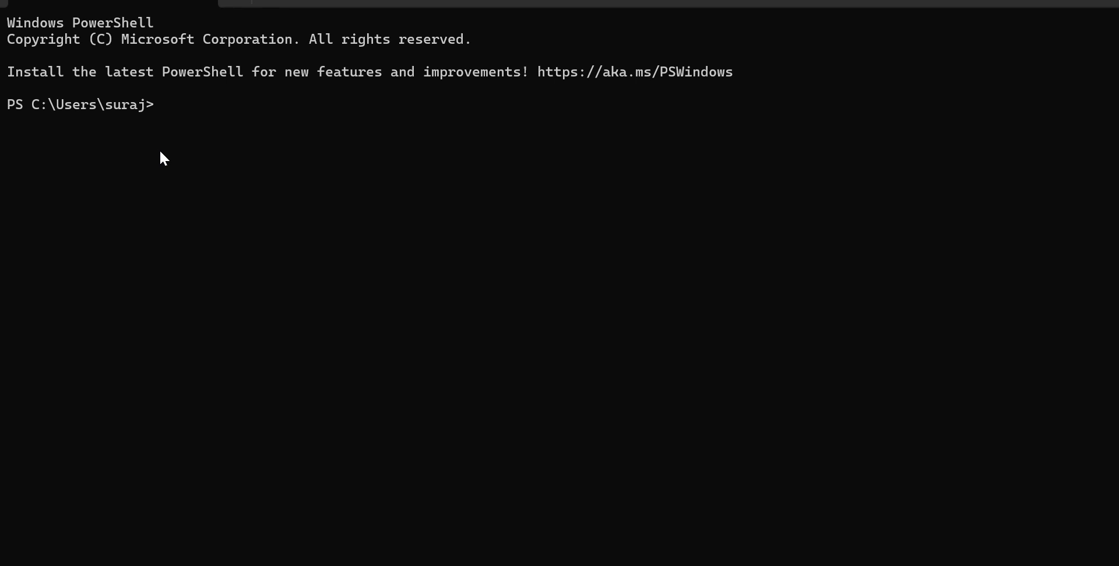
text(cd downloads)
key(Return)
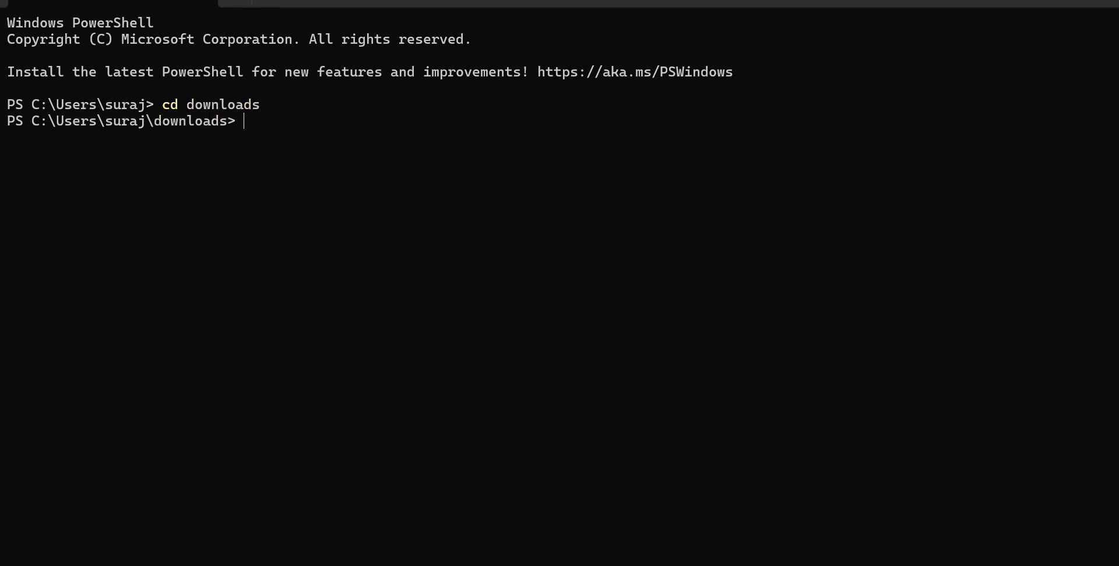
text(s)
key(ctrl+v)
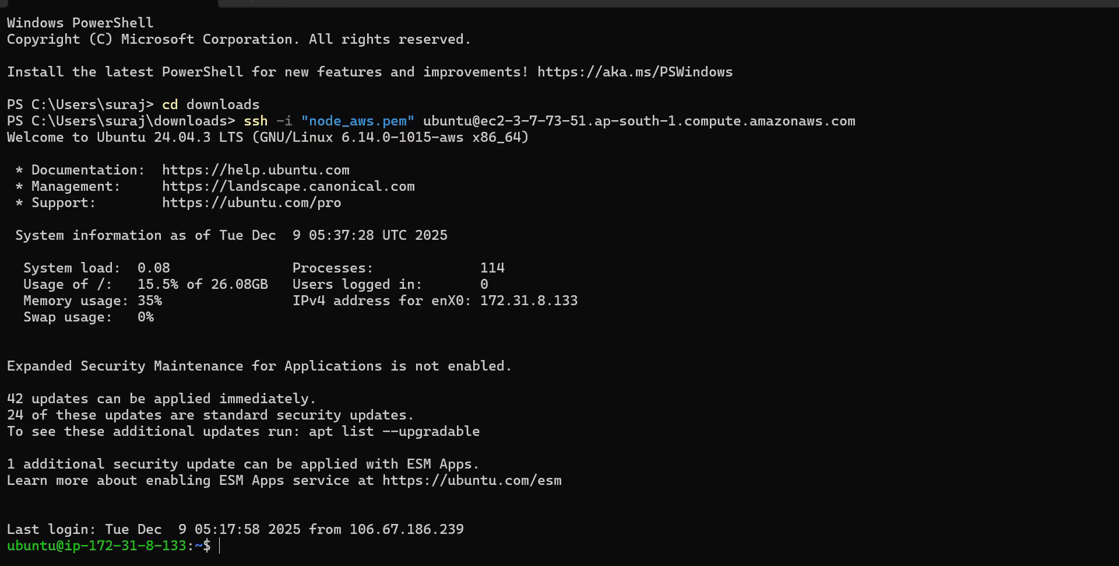
- Switch back to the browser and copy the example ssh command once more
key(alt+Tab)
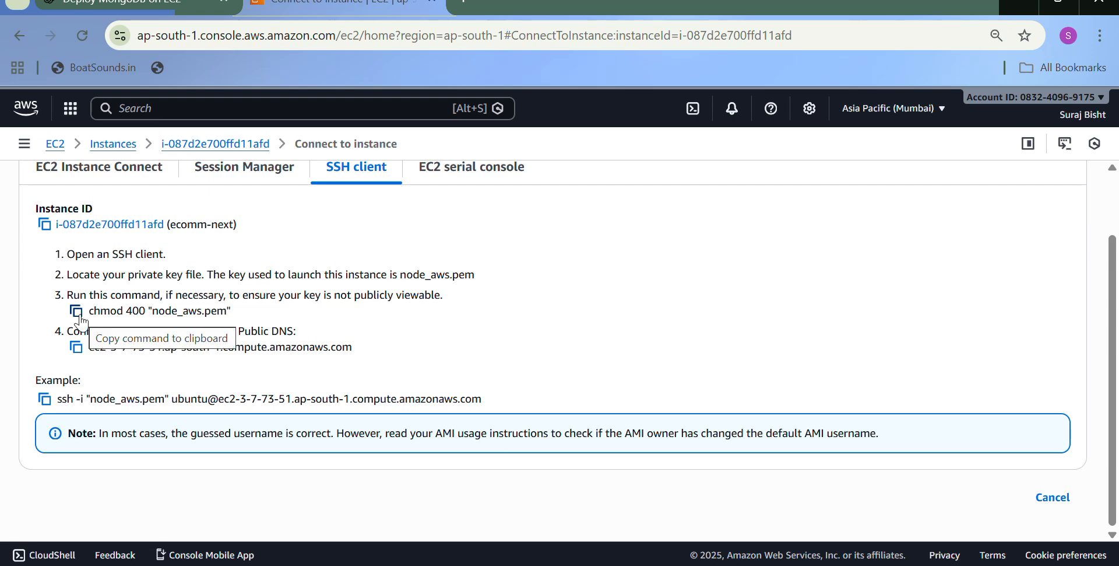
click(45, 399)
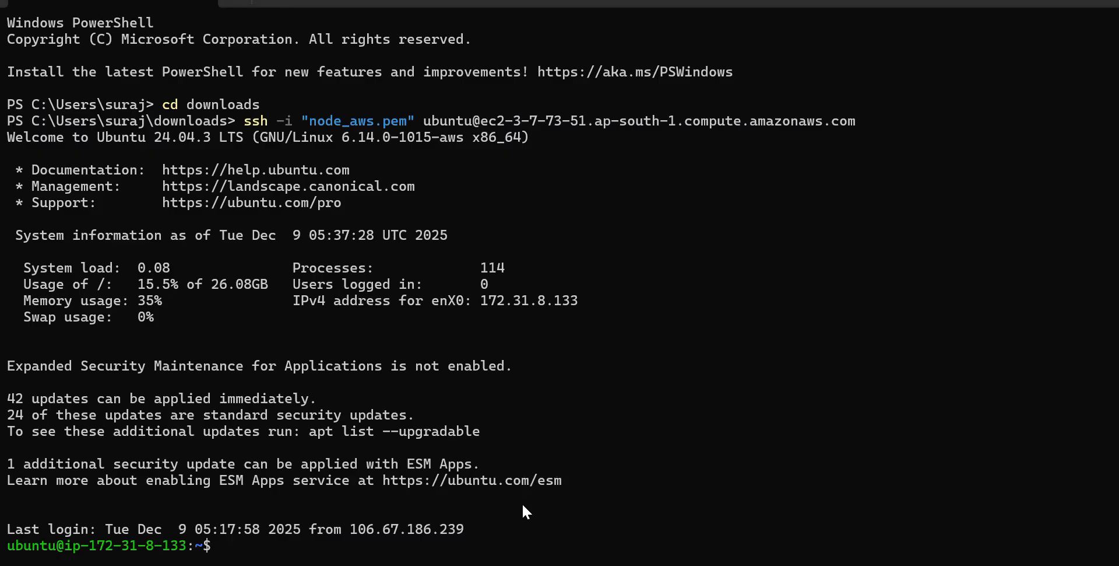
- Clear the terminal screen of the SSH session
text(clear)
key(Return)
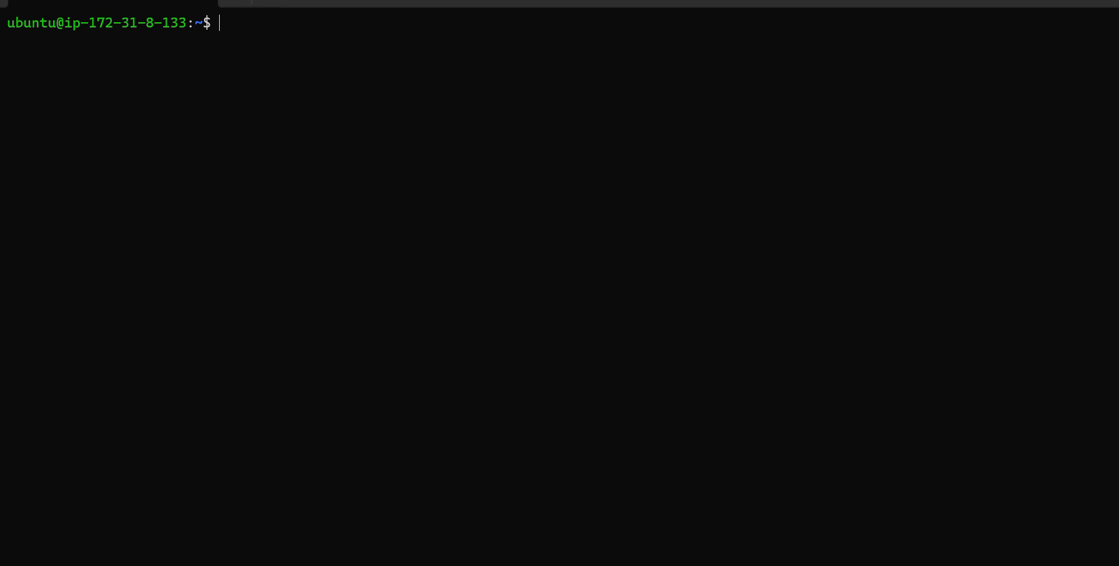
text(sudo)
key(BackSpace)
key(BackSpace)
key(BackSpace)
key(BackSpace)
- Switch to Notepad and review the commands for updating apt, installing docker.io, starting and enabling Docker, and adding ubuntu to the docker group
click(752, 564)
drag(13, 176, 125, 185)
click(124, 185)
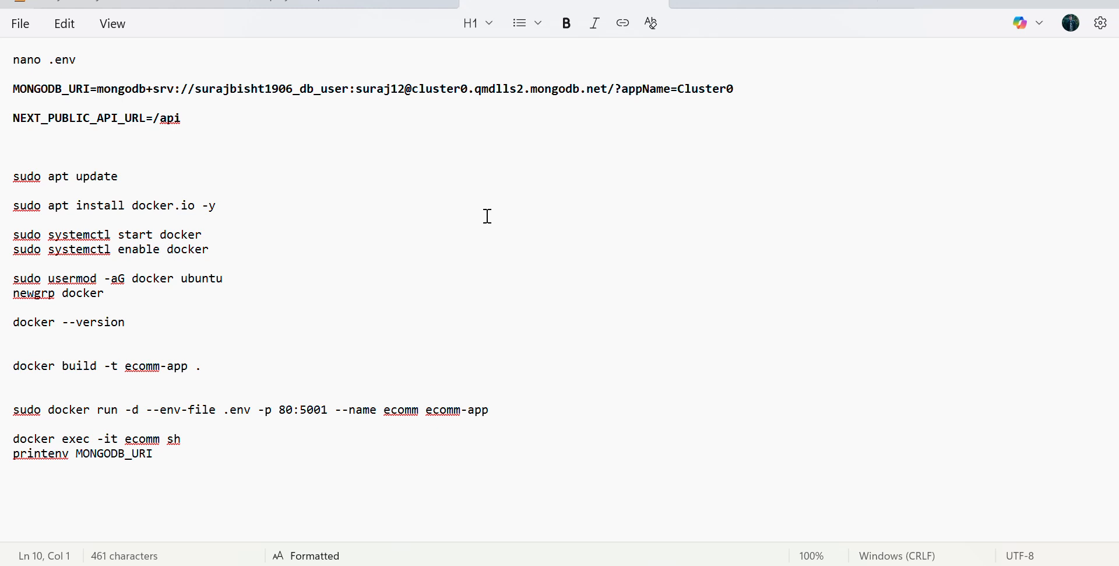
click(7, 216)
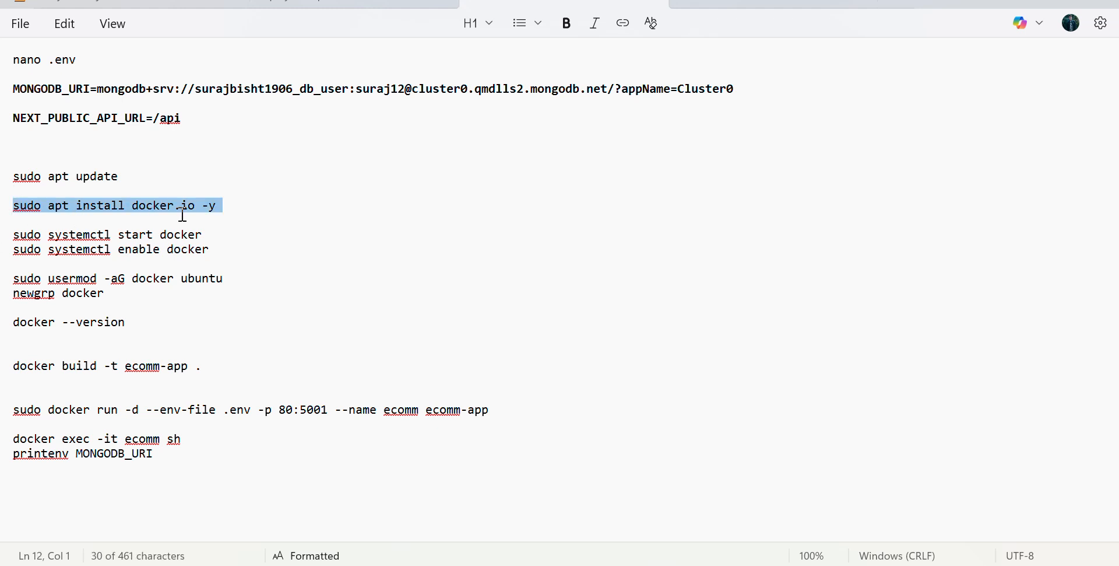
click(271, 216)
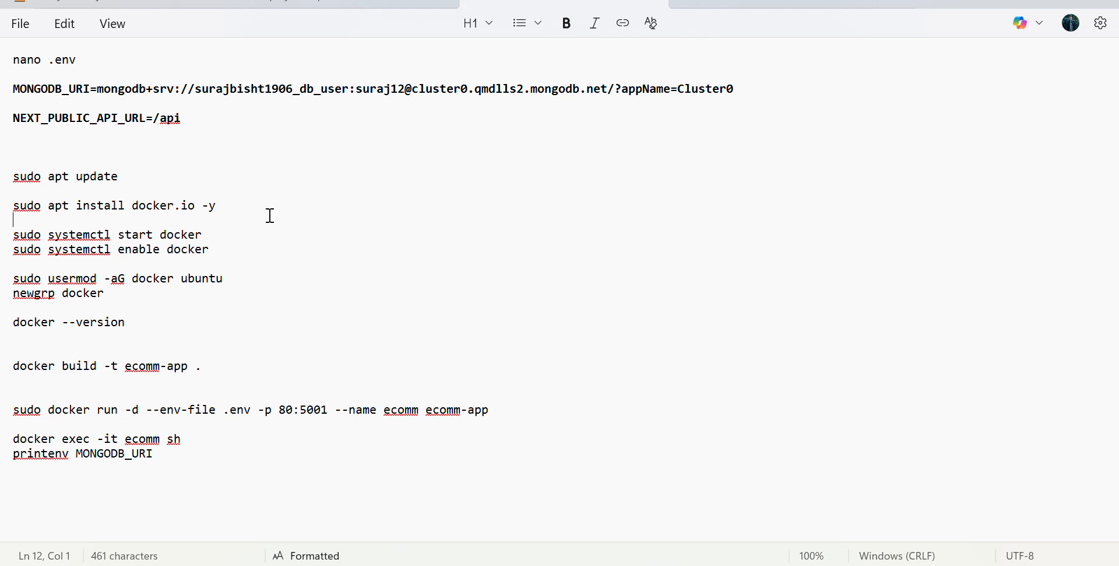
drag(3, 237, 23, 250)
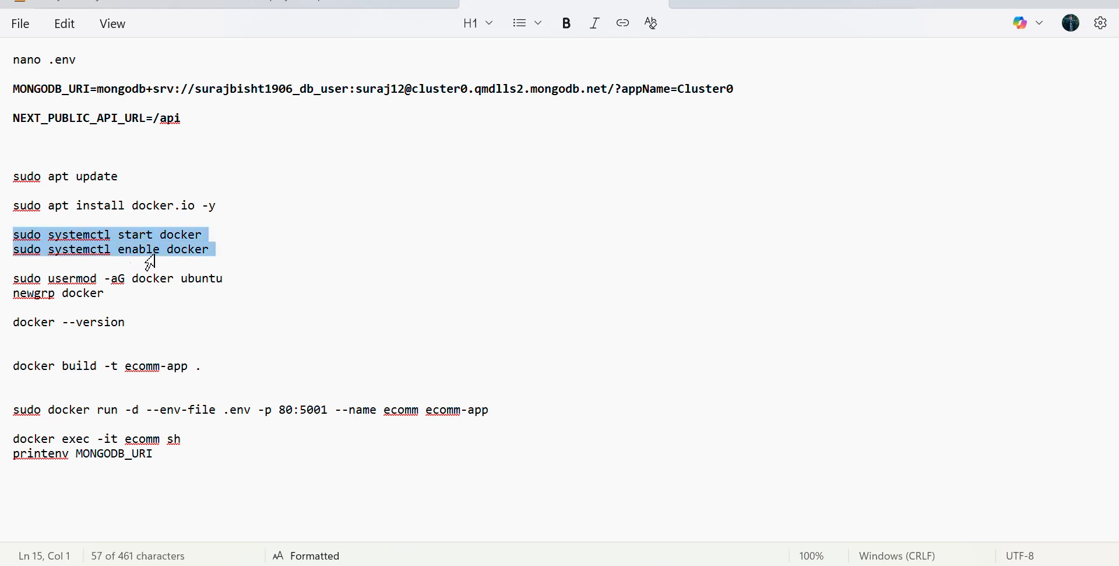
click(253, 258)
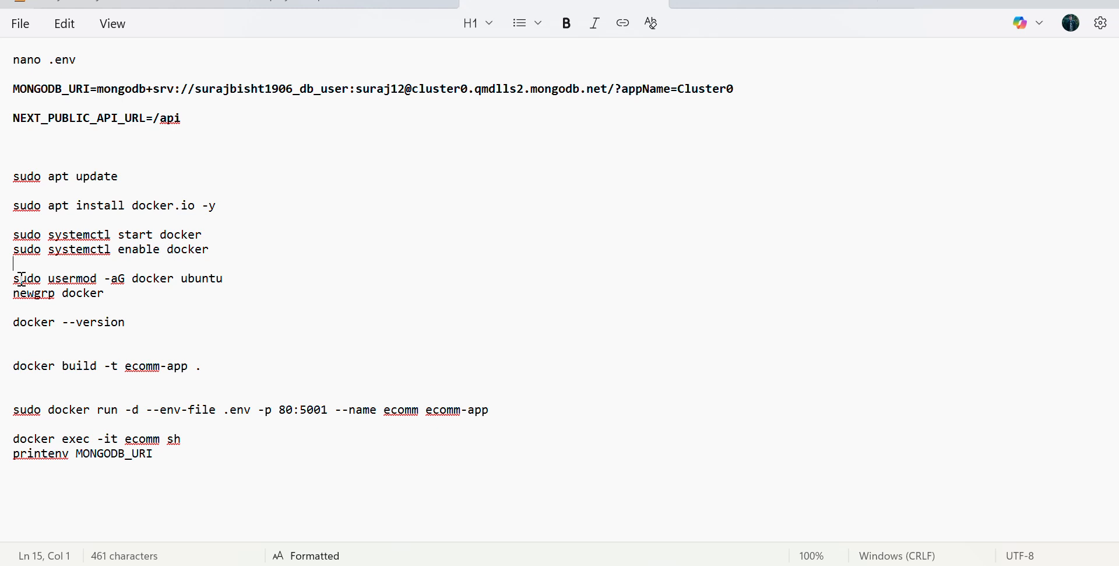
drag(13, 279, 252, 295)
click(253, 295)
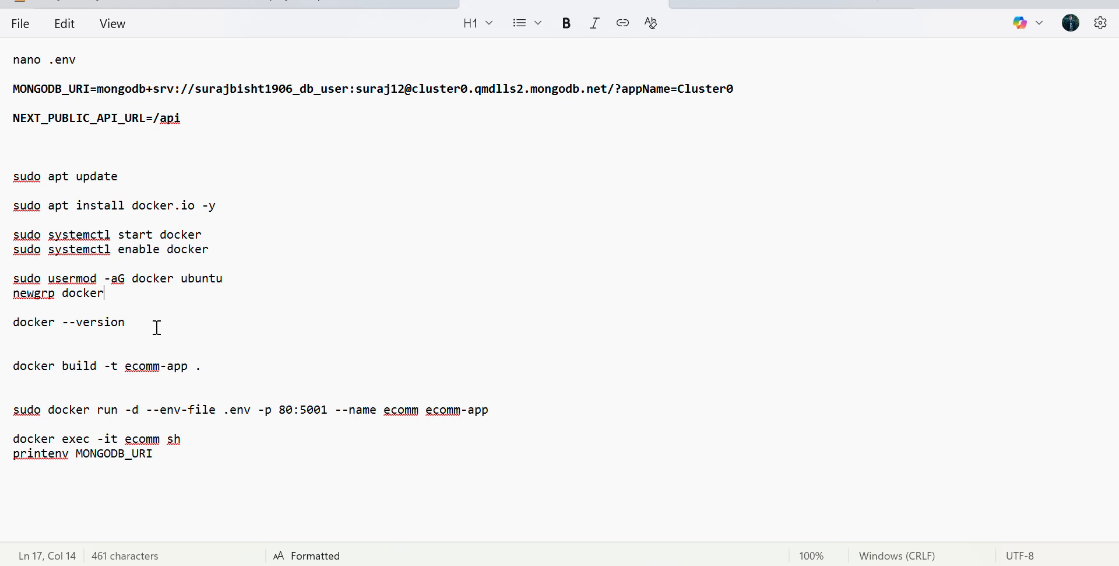
- Copy docker --version from the notes and run it in the SSH terminal to check the Docker installation
click(1, 324)
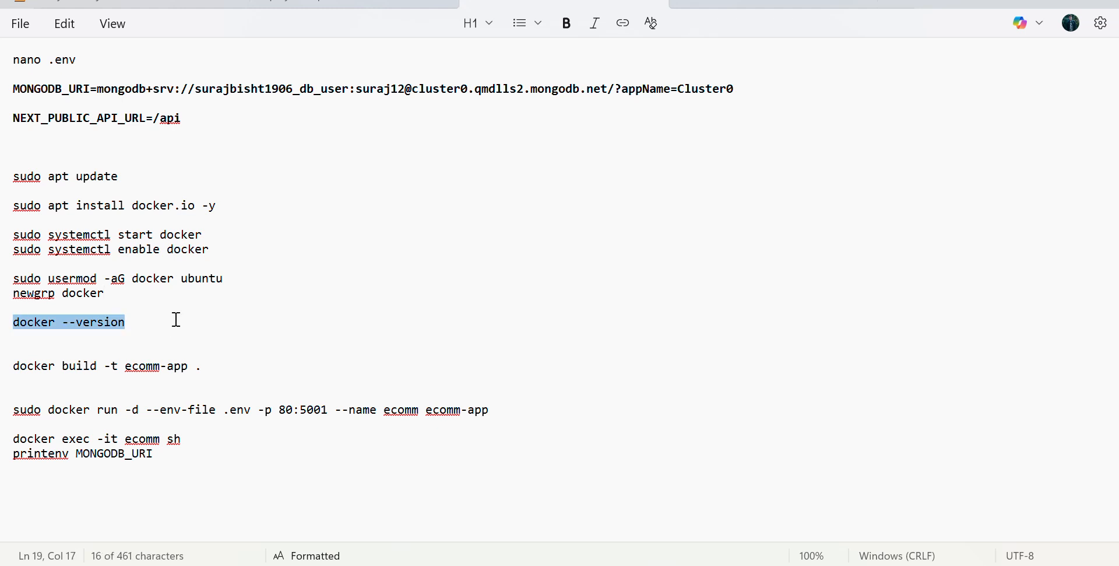
drag(152, 309, 2, 318)
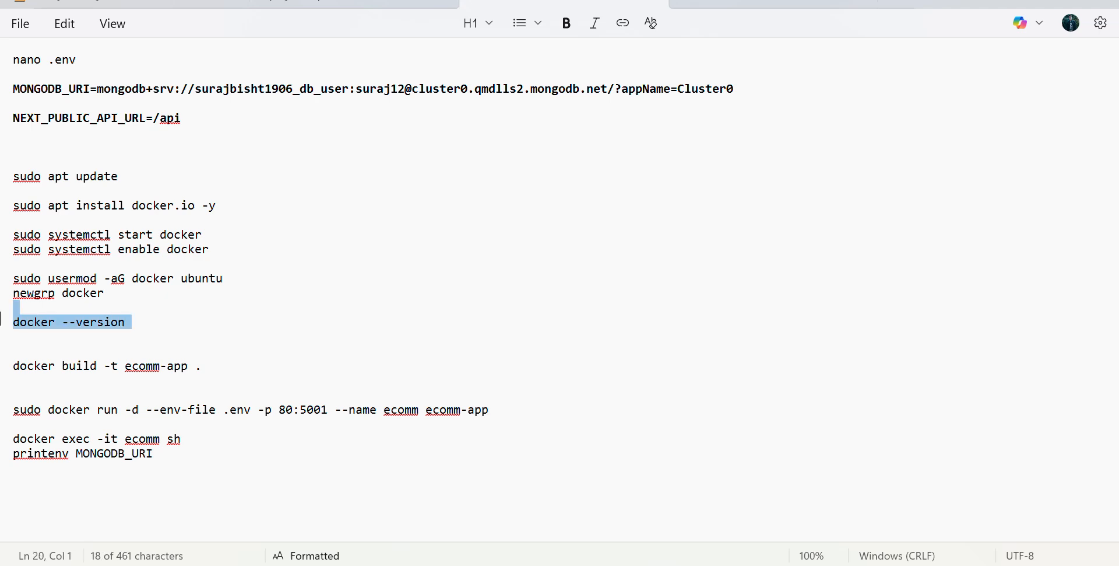
click(108, 321)
drag(125, 322, 3, 328)
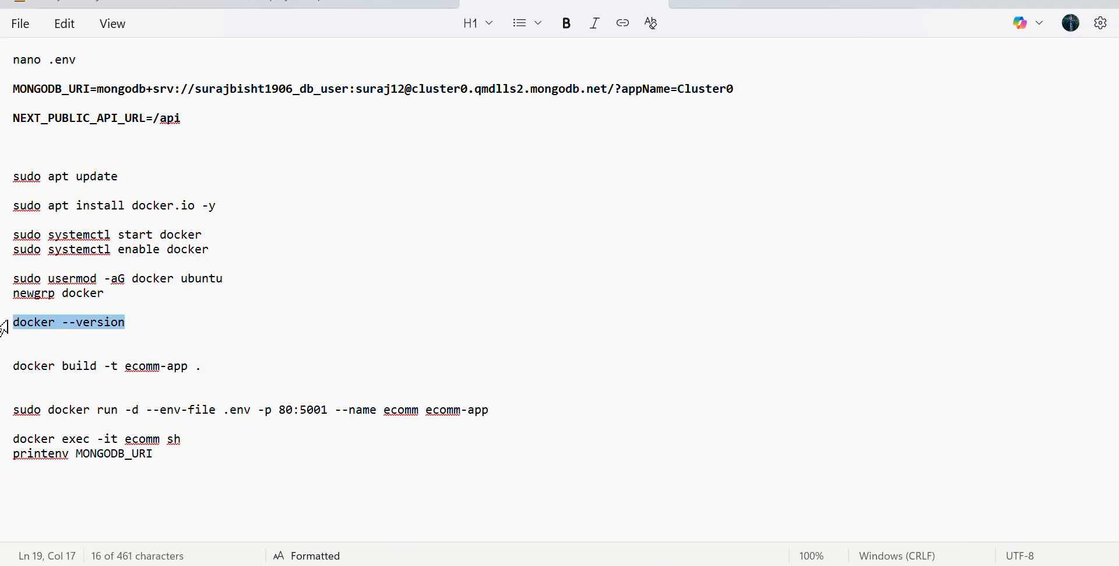
key(alt+Tab)
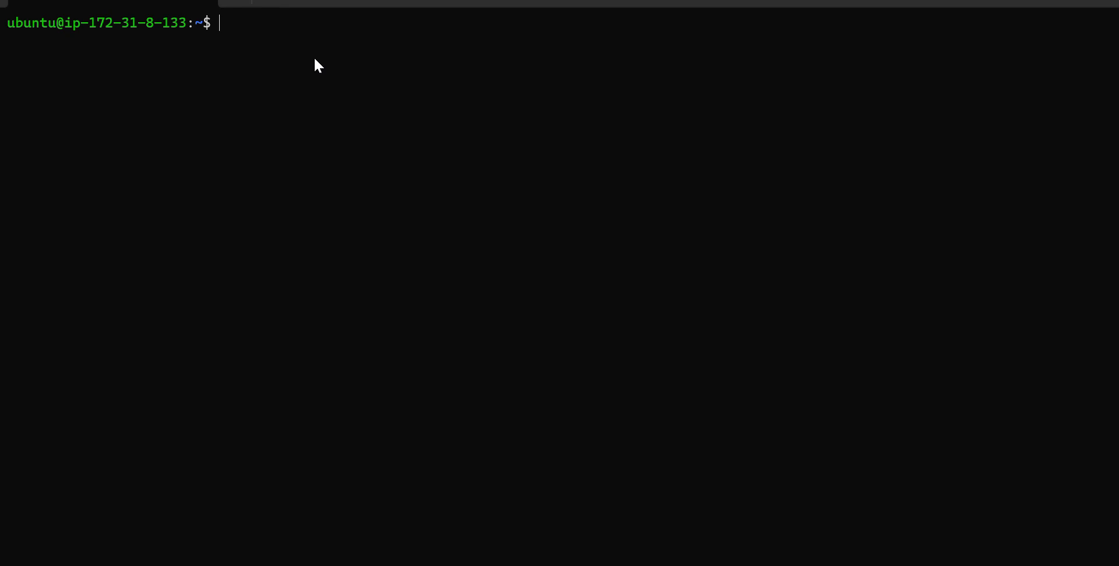
key(ctrl+v)
key(Return)
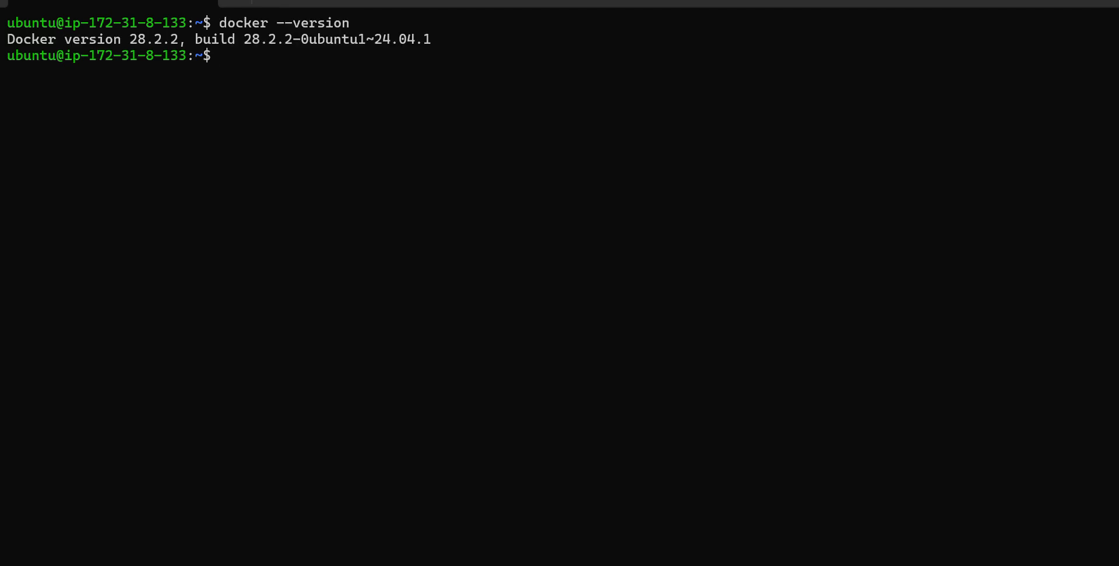
key(alt+Tab)
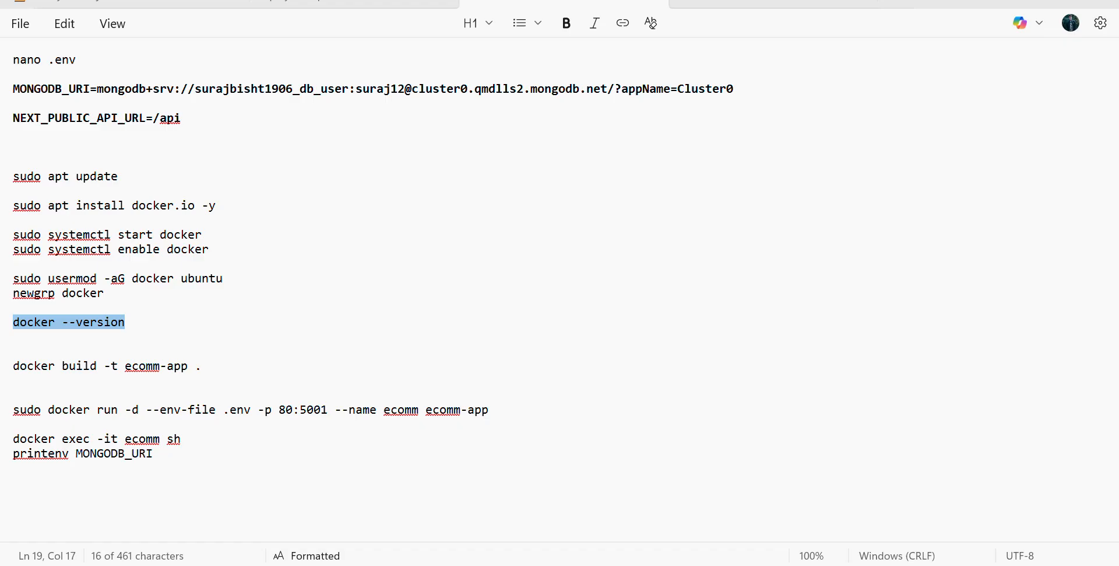
click(146, 316)
key(alt+Tab)
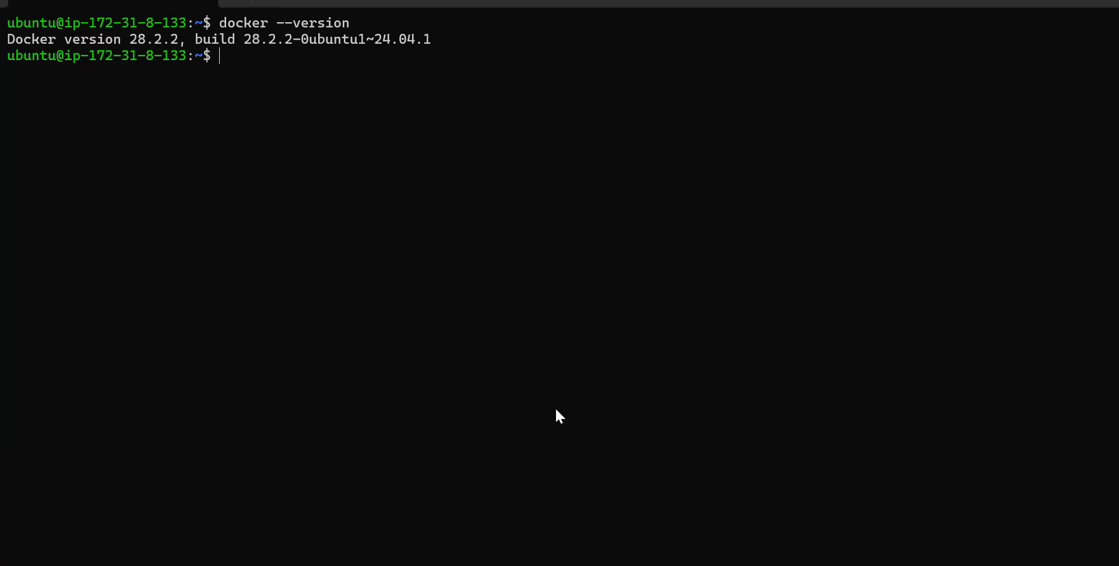
key(alt+Tab)
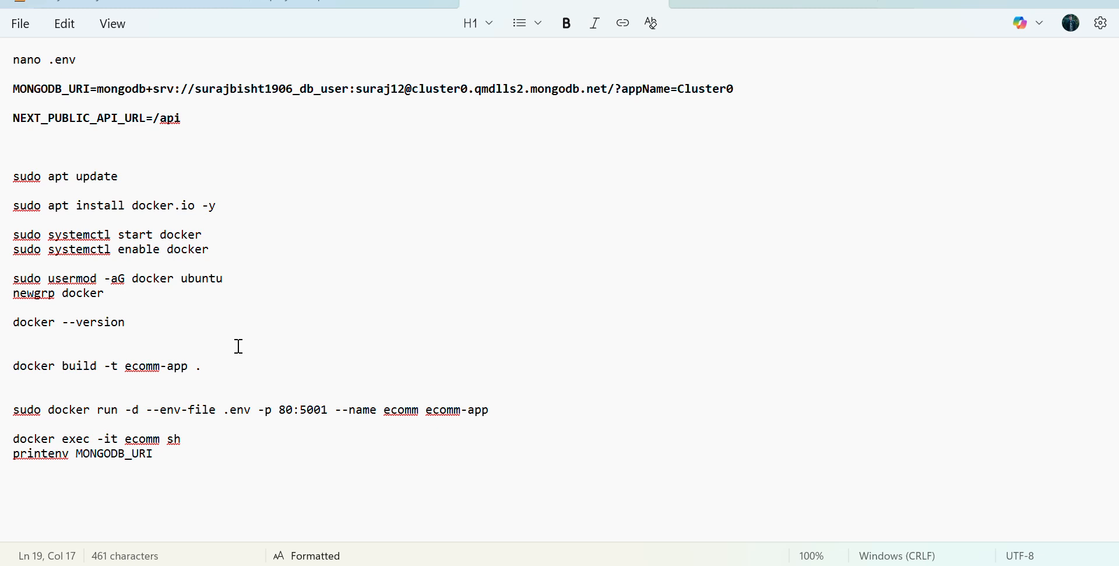
- Switch to the NextJs-E-commerce-App repository in the browser and look through the ecomm folder and its app subfolder
mouse_move(768, 565)
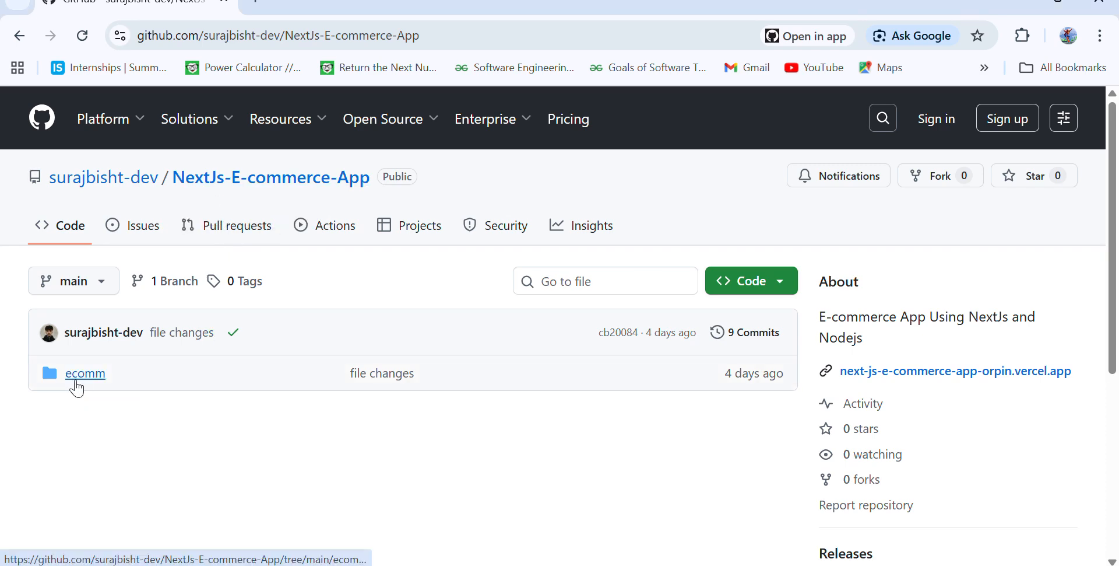
click(77, 387)
click(73, 417)
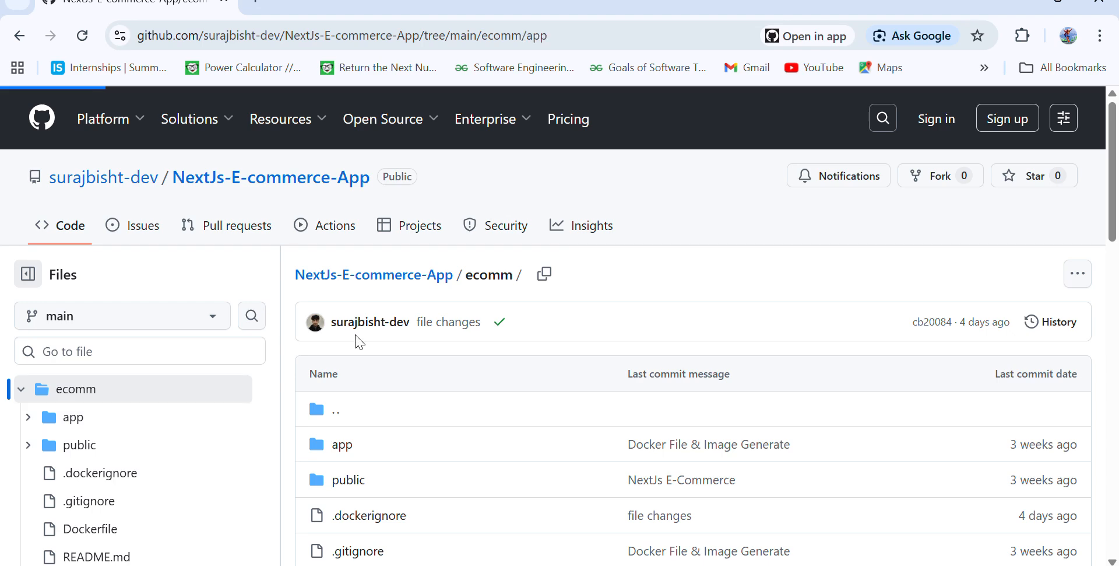
scroll(480, 395, down, 5)
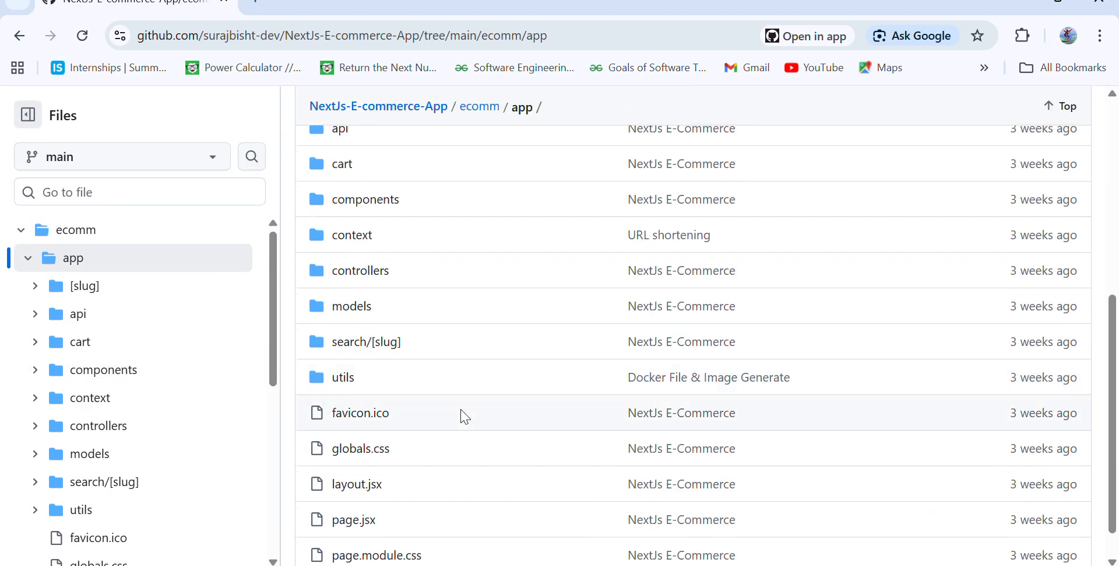
scroll(465, 415, up, 5)
scroll(408, 413, down, 2)
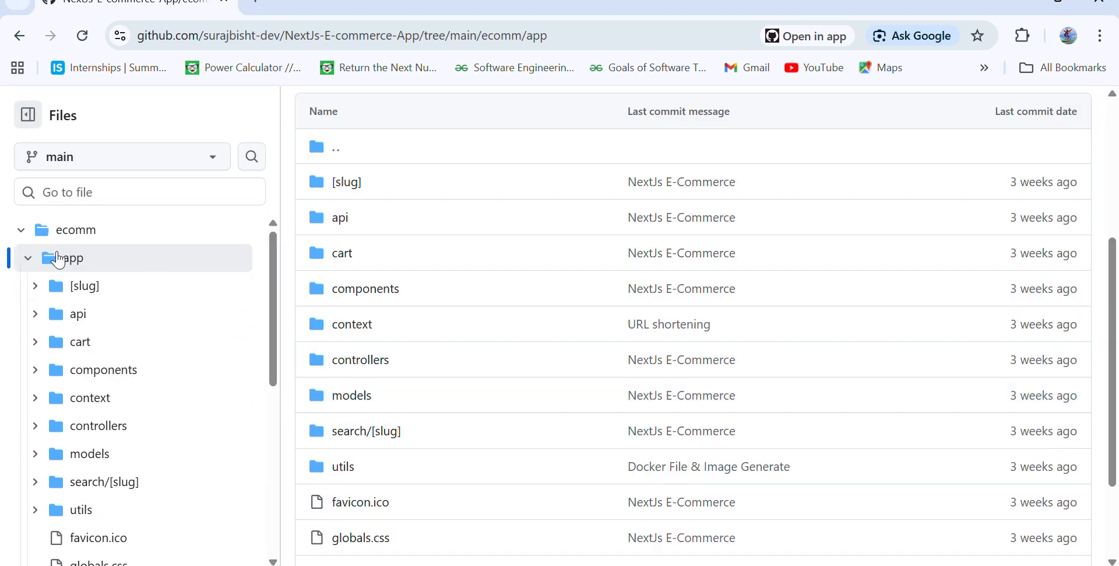
click(39, 230)
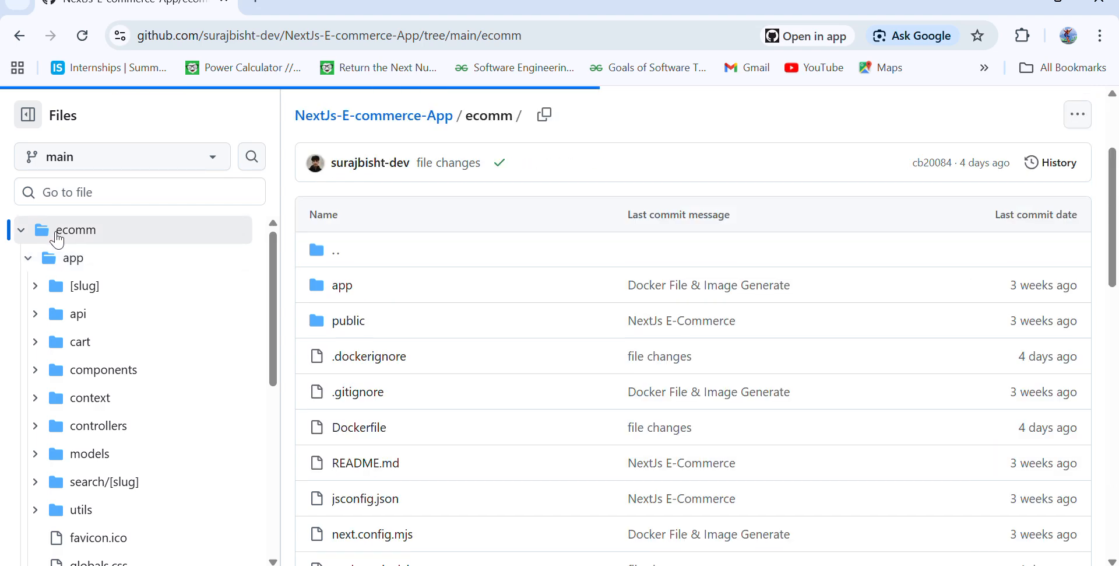
- Open the Dockerfile in the ecomm folder and examine its dependencies, builder and runtime stages, exposed port and start command
scroll(117, 405, down, 8)
click(111, 379)
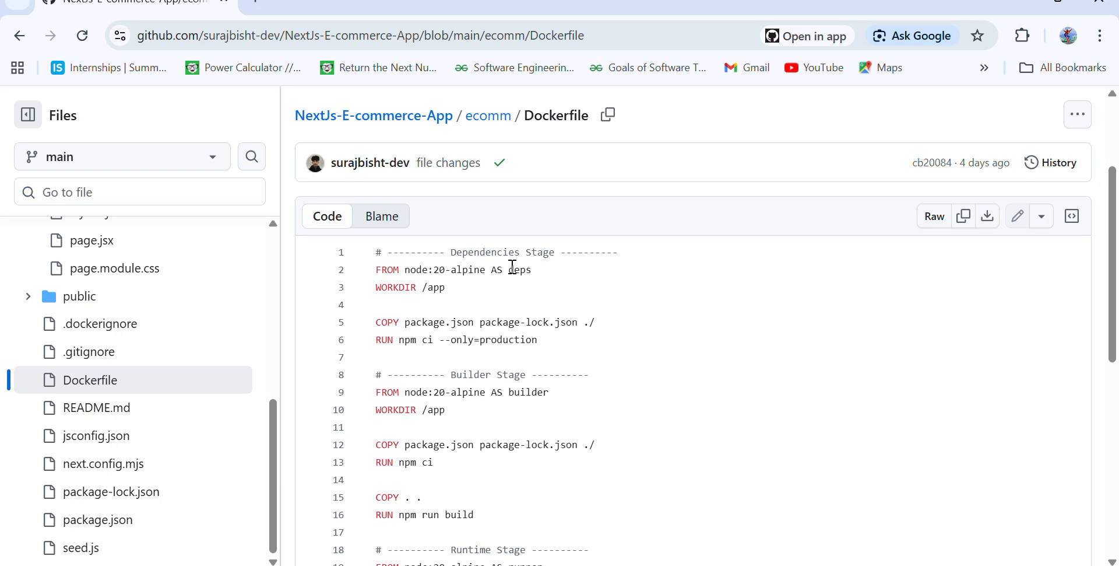
click(597, 274)
drag(473, 291, 373, 288)
click(492, 303)
scroll(481, 329, down, 1)
scroll(481, 357, down, 1)
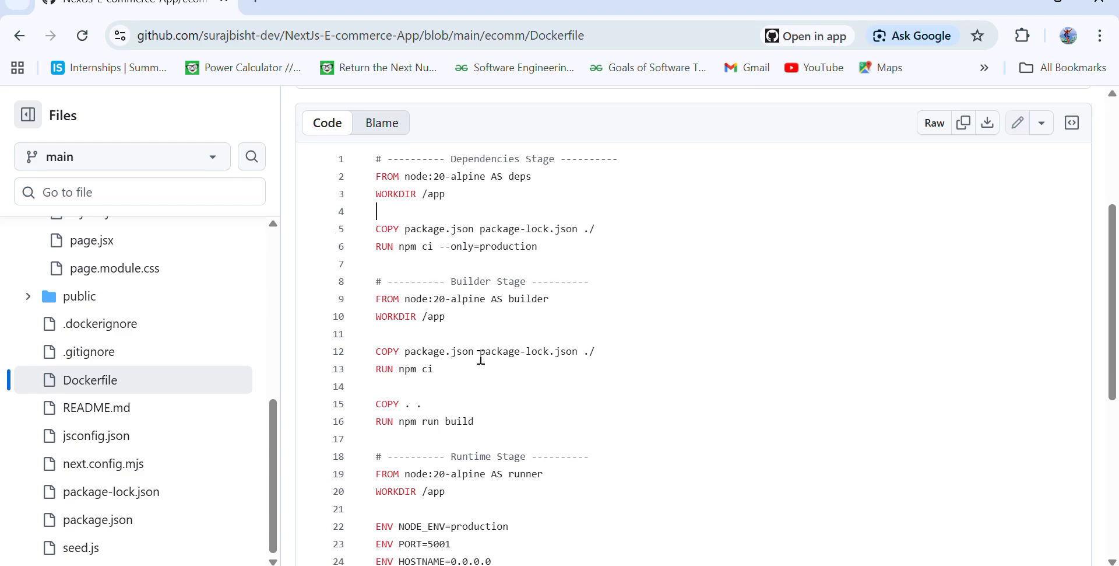
drag(436, 290, 394, 294)
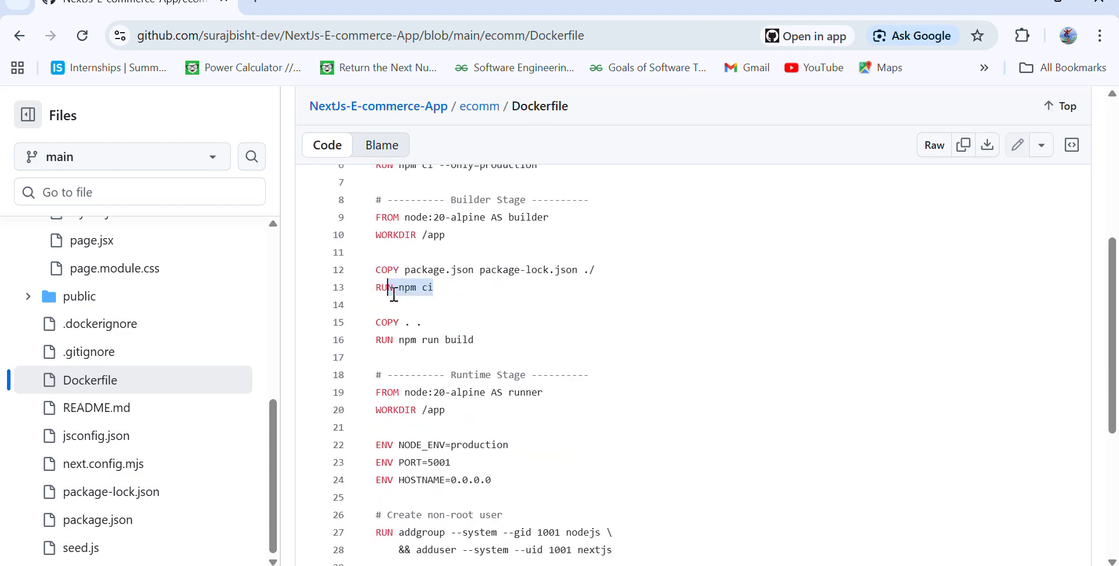
click(394, 294)
scroll(408, 307, down, 3)
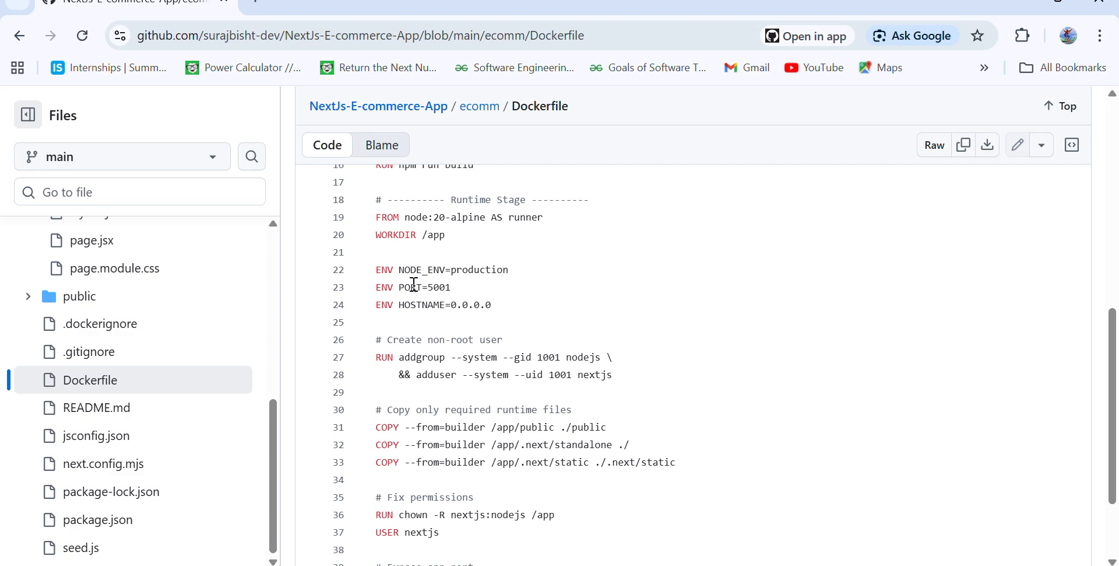
scroll(484, 368, down, 2)
drag(454, 464, 386, 462)
click(386, 462)
drag(376, 517, 537, 517)
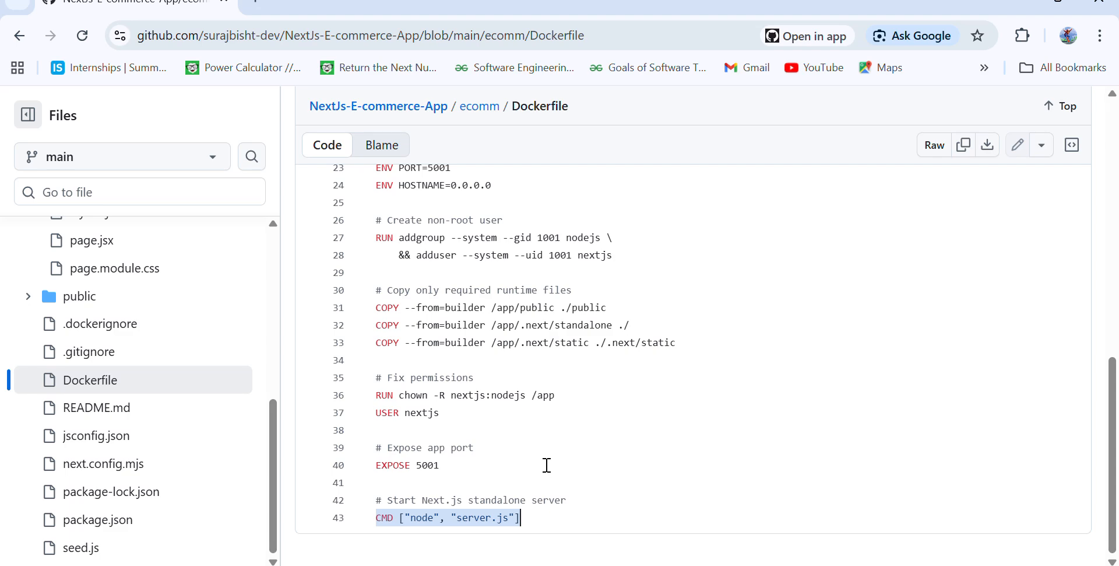
scroll(546, 465, up, 10)
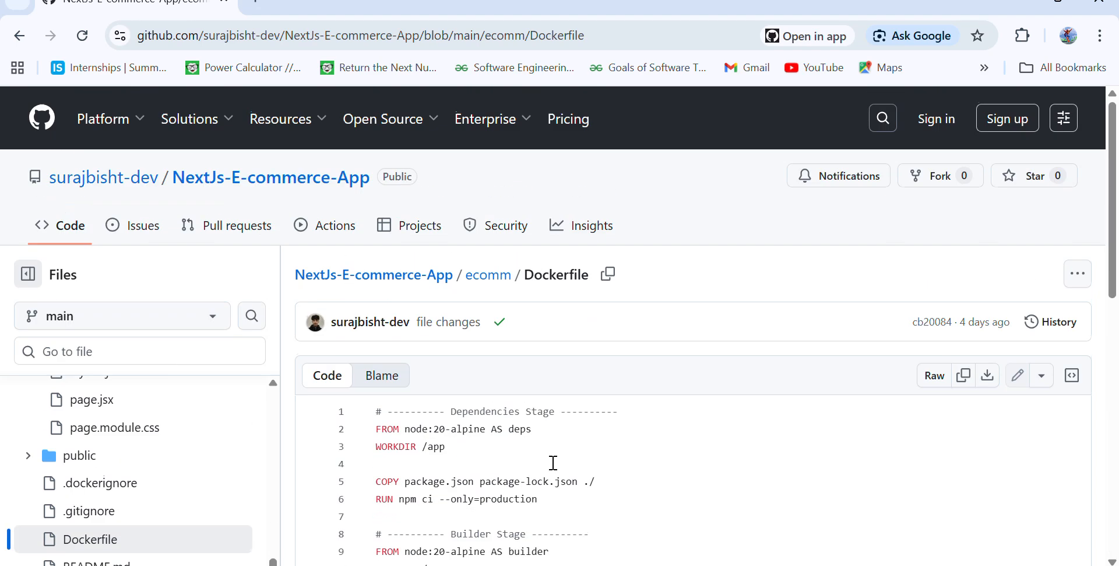
- Return to the NextJs-E-commerce-App repository root and copy its HTTPS clone URL
click(348, 278)
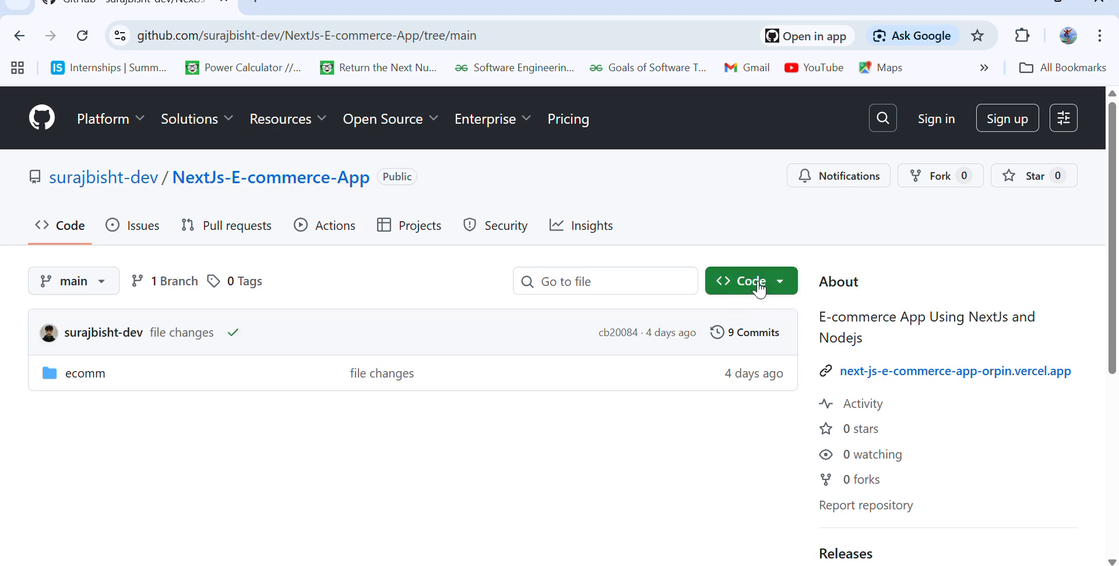
click(752, 281)
click(770, 405)
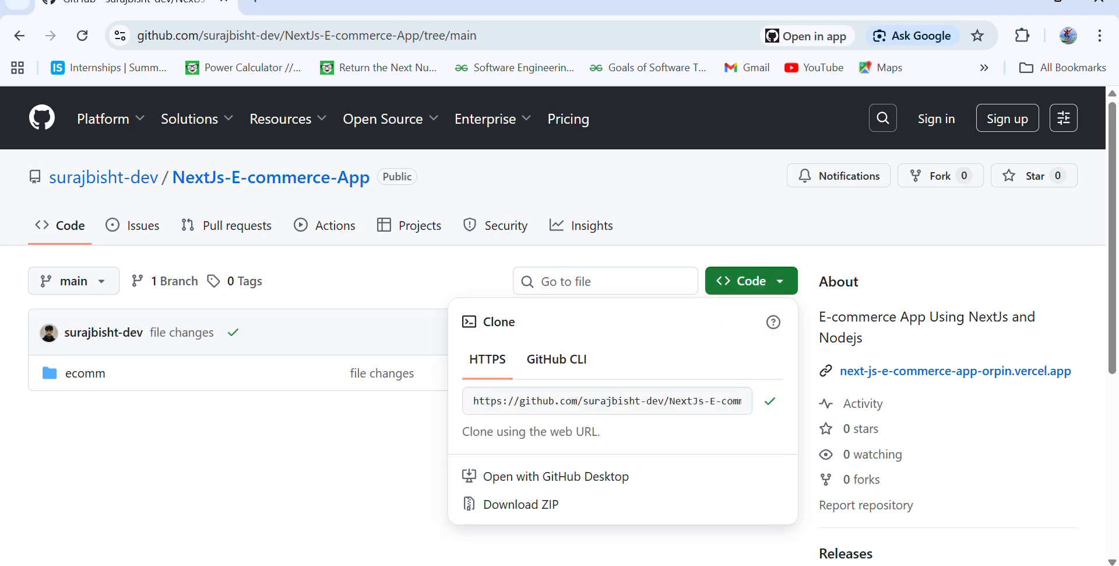
- Switch to the SSH terminal, draft a git clone command with the copied NextJs-E-commerce-App URL, and discard it
mouse_move(768, 565)
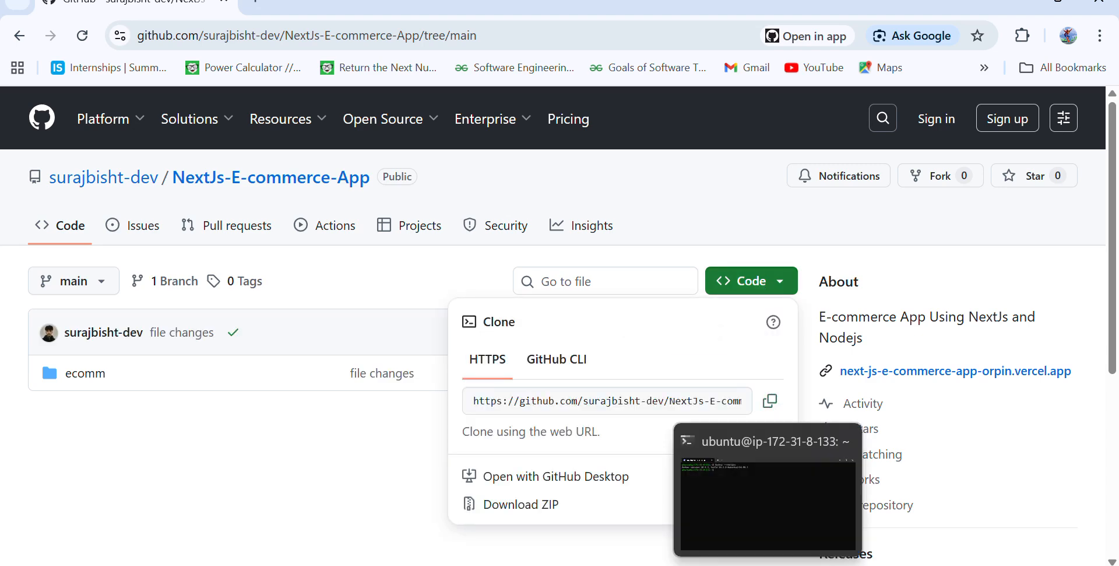
click(768, 502)
text(git clone)
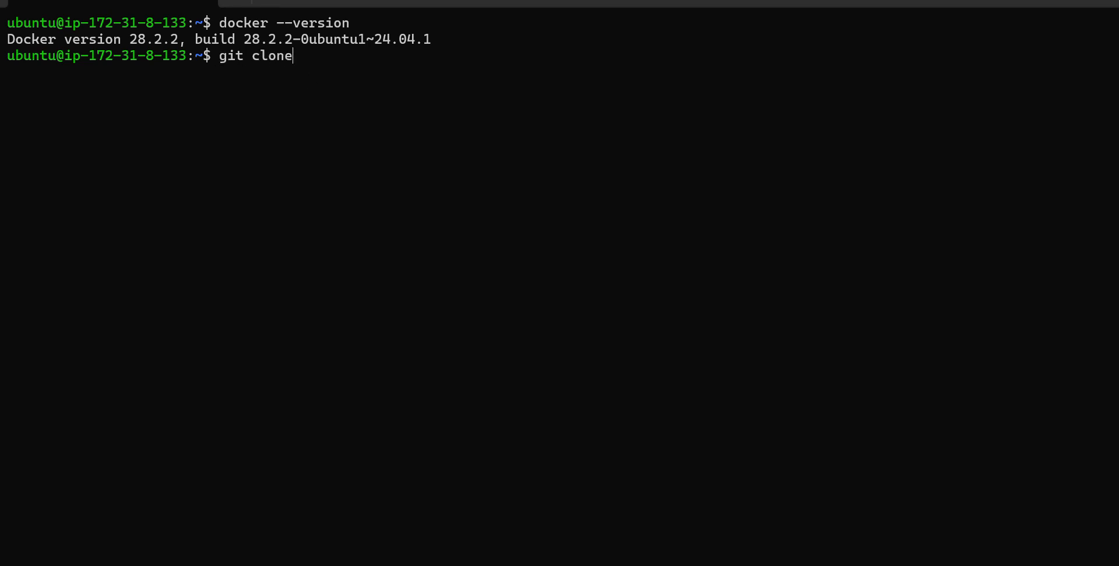
key(ctrl+v)
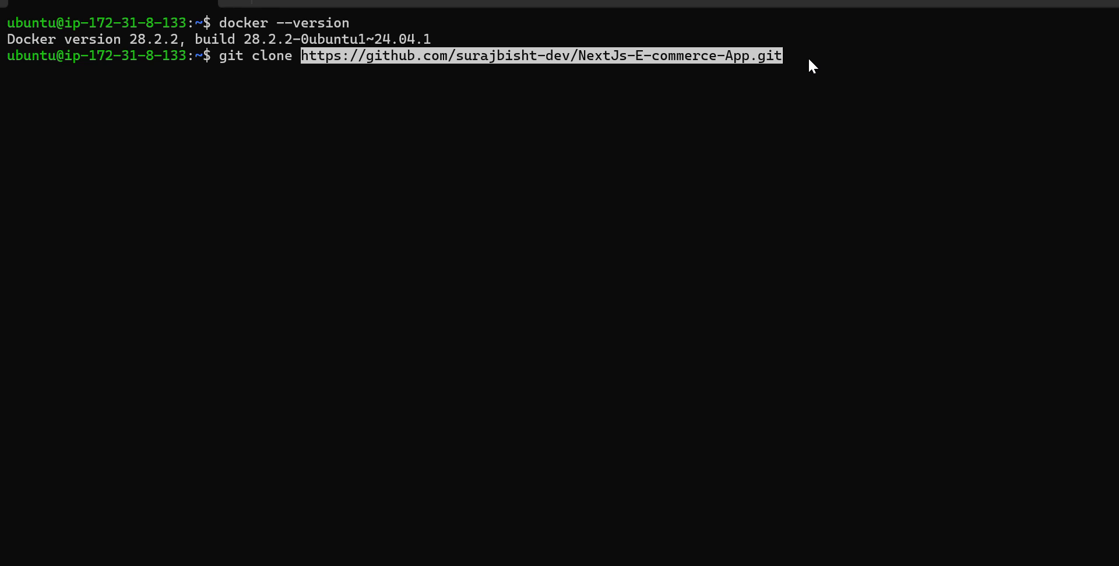
key(Return)
key(Up)
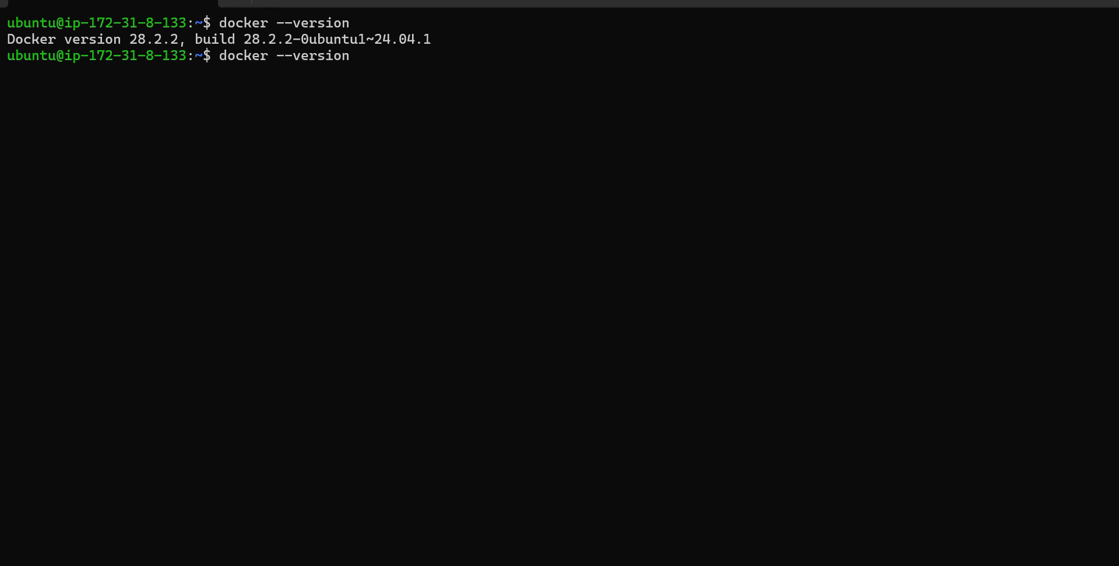
key(BackSpace)
key(BackSpace)
key(BackSpace)
key(BackSpace)
key(BackSpace)
key(BackSpace)
key(BackSpace)
key(BackSpace)
key(BackSpace)
key(BackSpace)
key(BackSpace)
key(BackSpace)
key(BackSpace)
key(BackSpace)
key(BackSpace)
key(BackSpace)
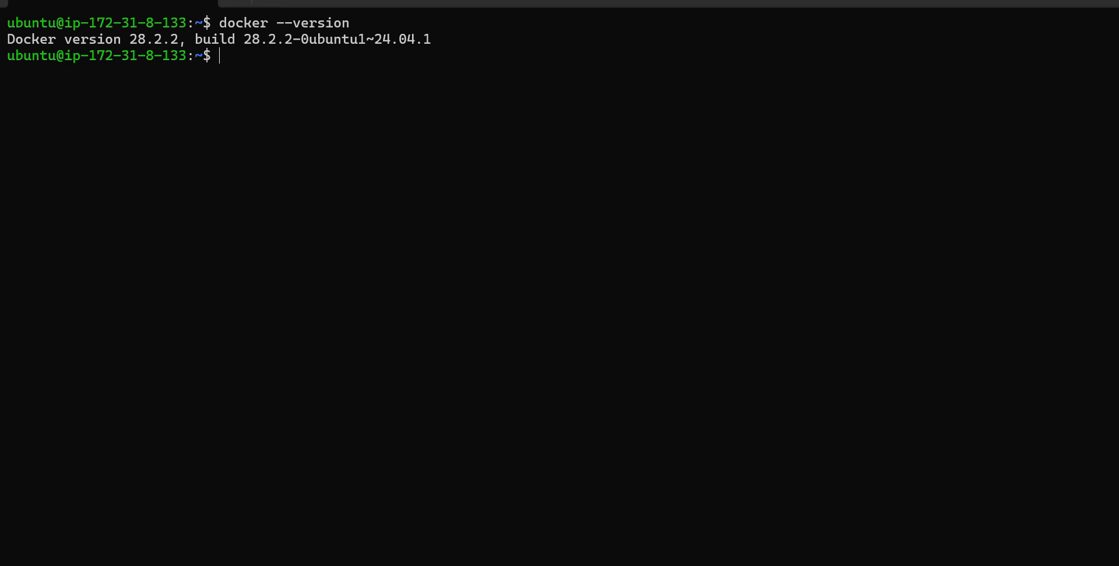
- List the home directory, change into NextJs-E-commerce-App, and list that folder's contents
text(ls)
key(Return)
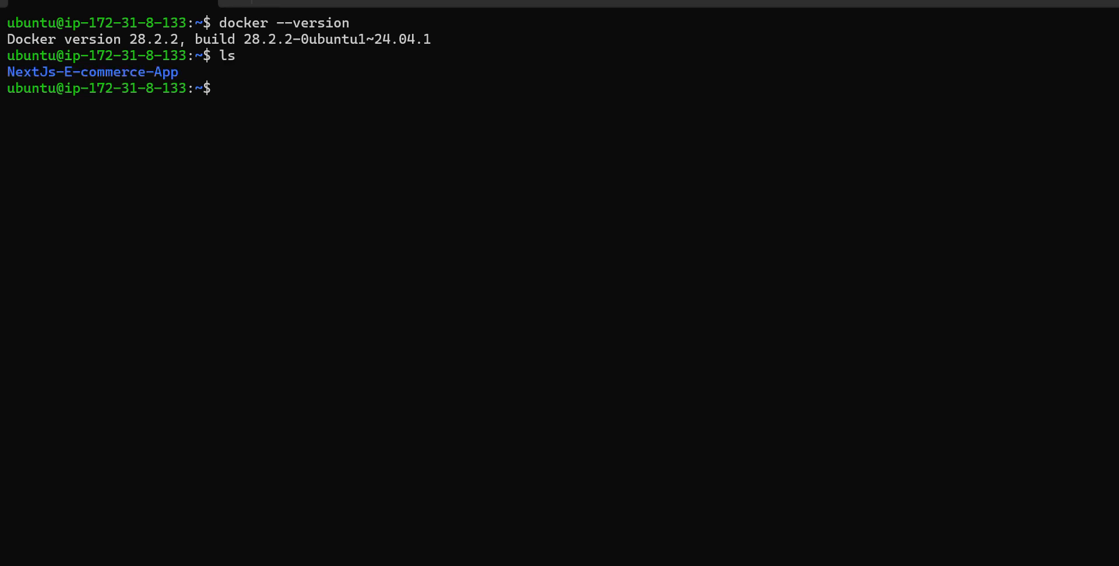
text(cd)
drag(173, 75, 1, 87)
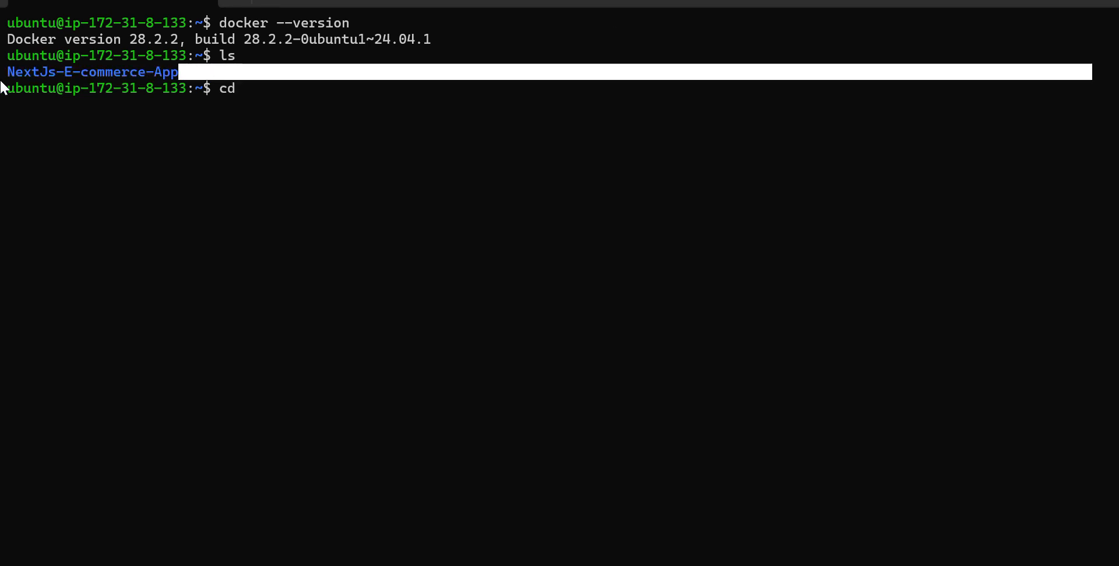
click(145, 88)
drag(178, 75, 2, 73)
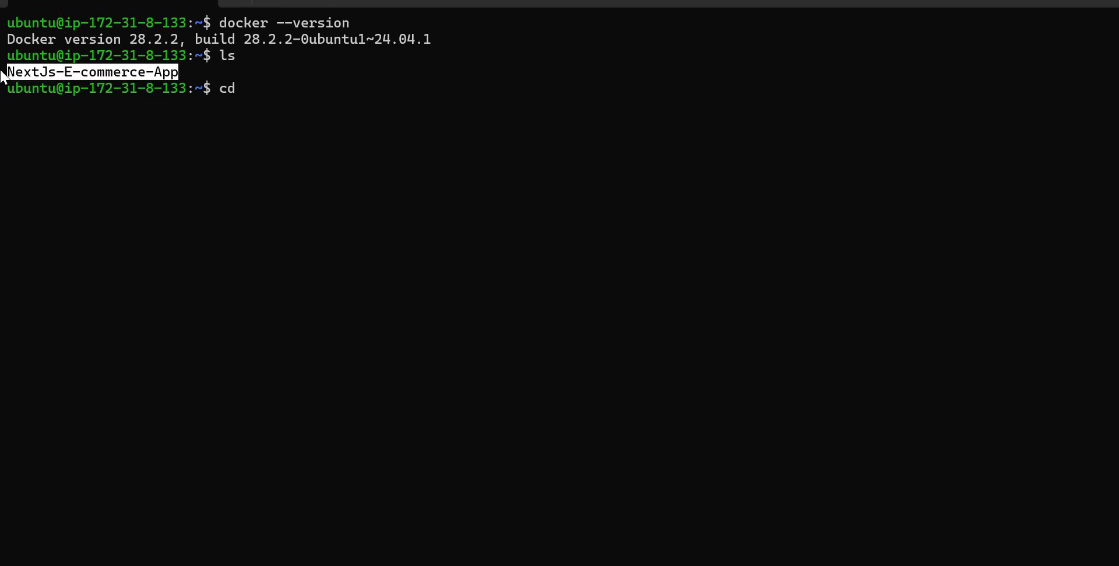
key(ctrl+c)
key(ctrl+v)
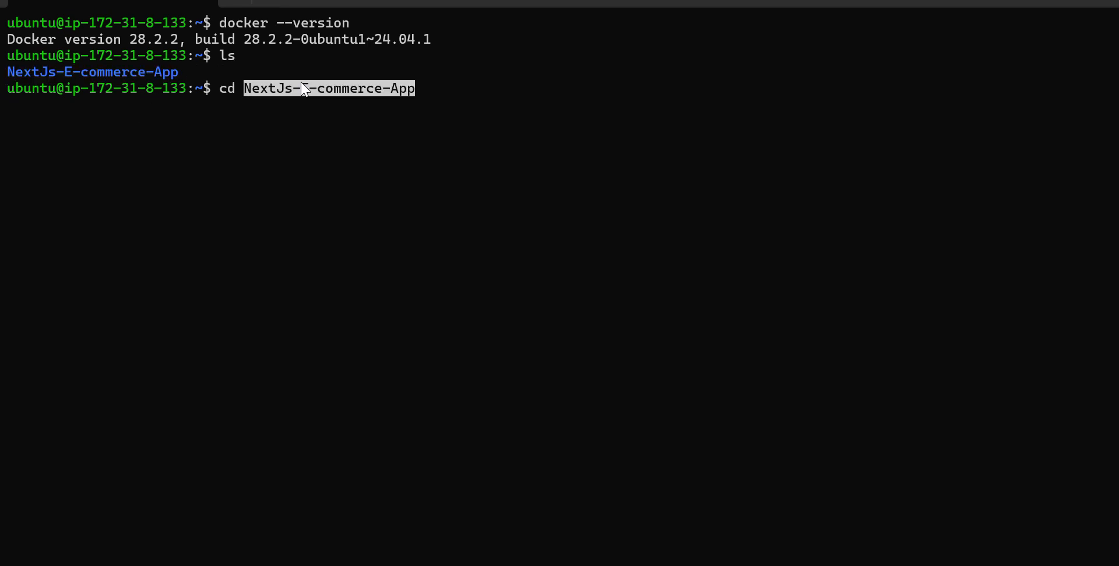
key(Return)
text(ls)
key(Return)
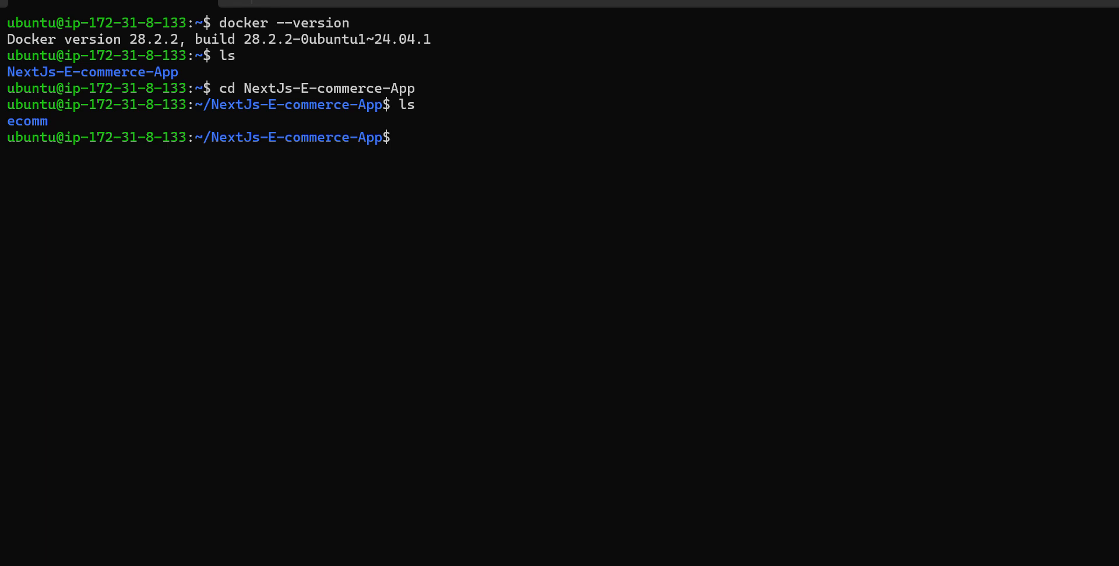
- Change into the ecomm folder and list its files, including hidden ones, with ls -a
text(cs)
key(BackSpace)
text(d ecomm)
key(Return)
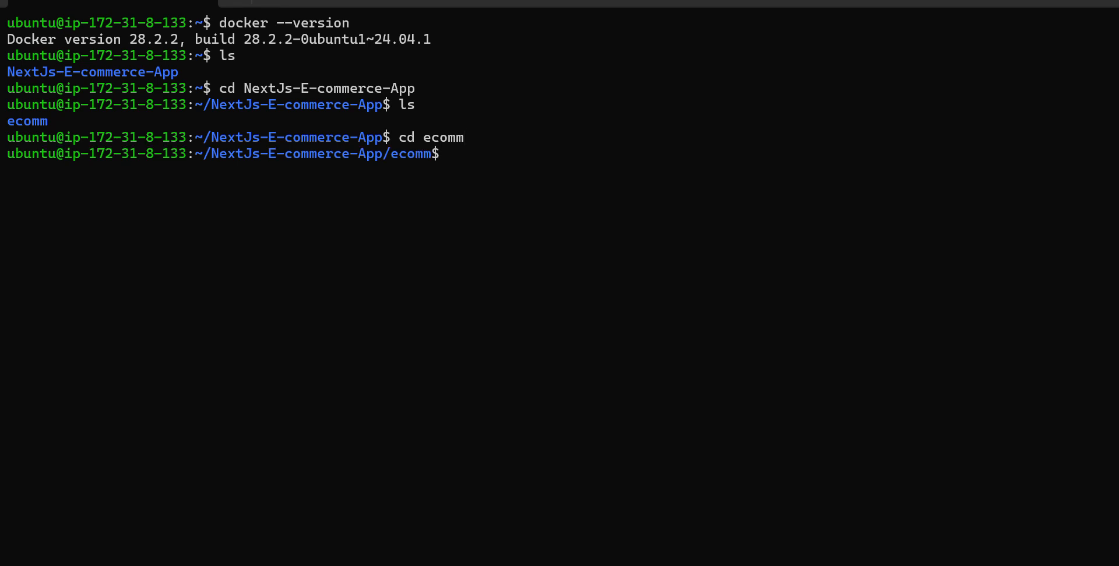
text(ls)
key(Return)
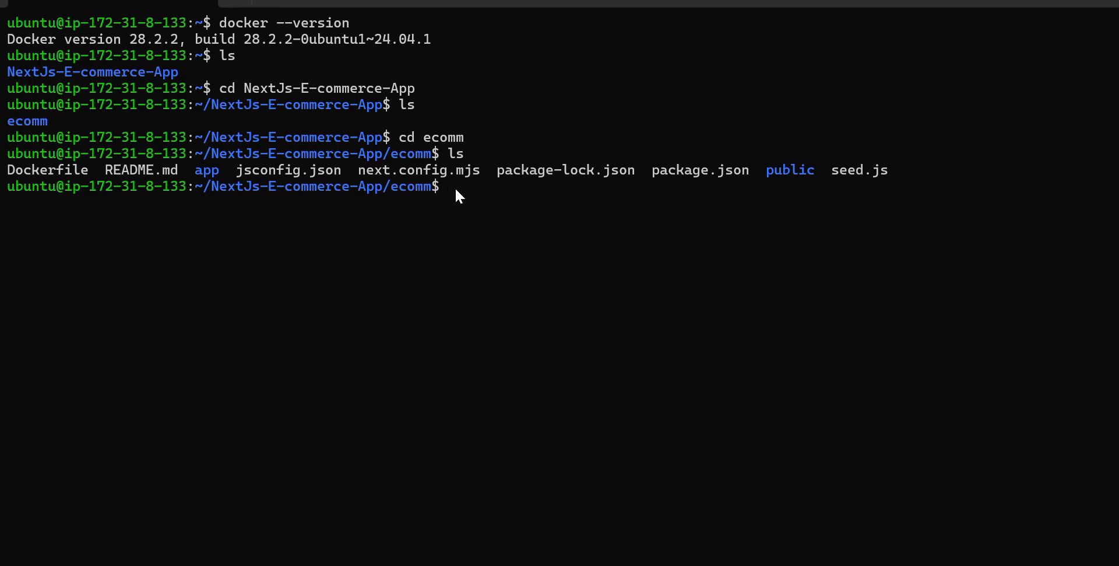
text(ls)
key(Return)
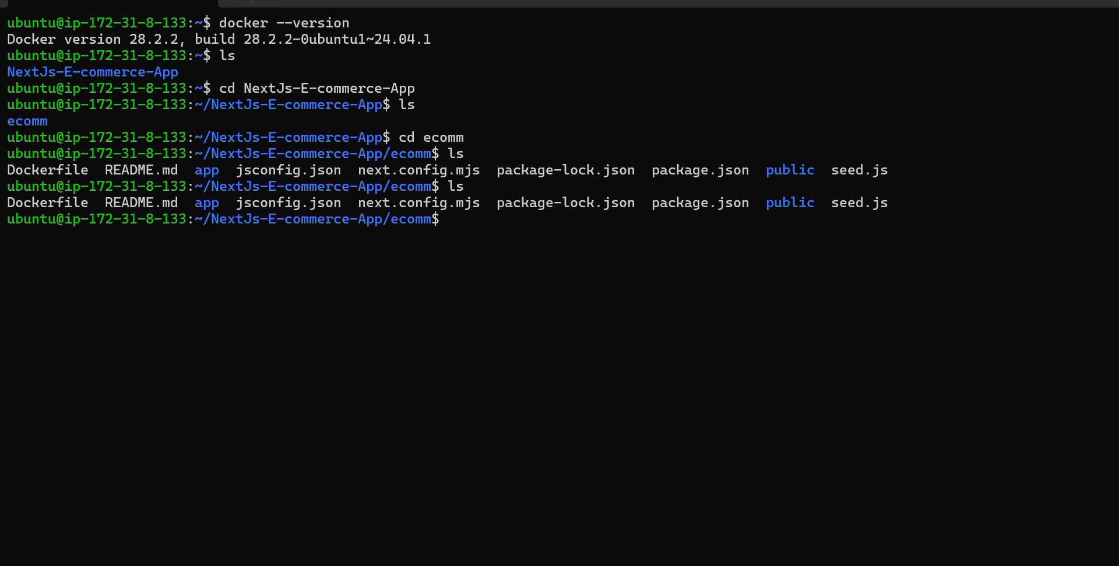
text(ls -a)
key(Return)
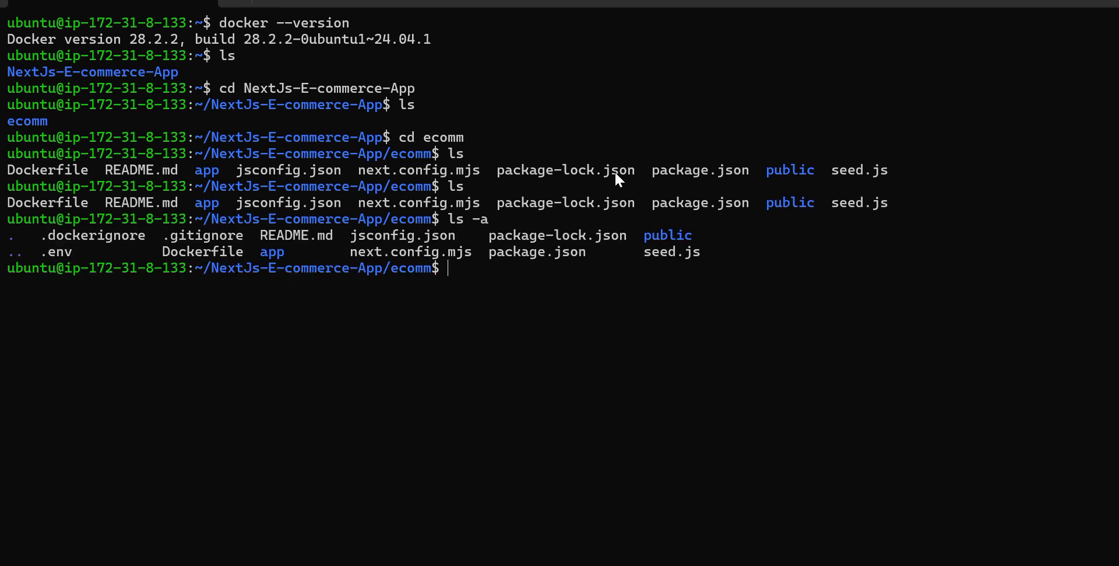
- Open the .env file in nano, examine the MONGODB_URI and NEXT_PUBLIC_API_URL entries, and exit the editor
drag(78, 253, 47, 255)
drag(72, 255, 43, 254)
click(62, 294)
text(nann)
key(BackSpace)
key(BackSpace)
key(BackSpace)
key(BackSpace)
text(nano .env)
key(Return)
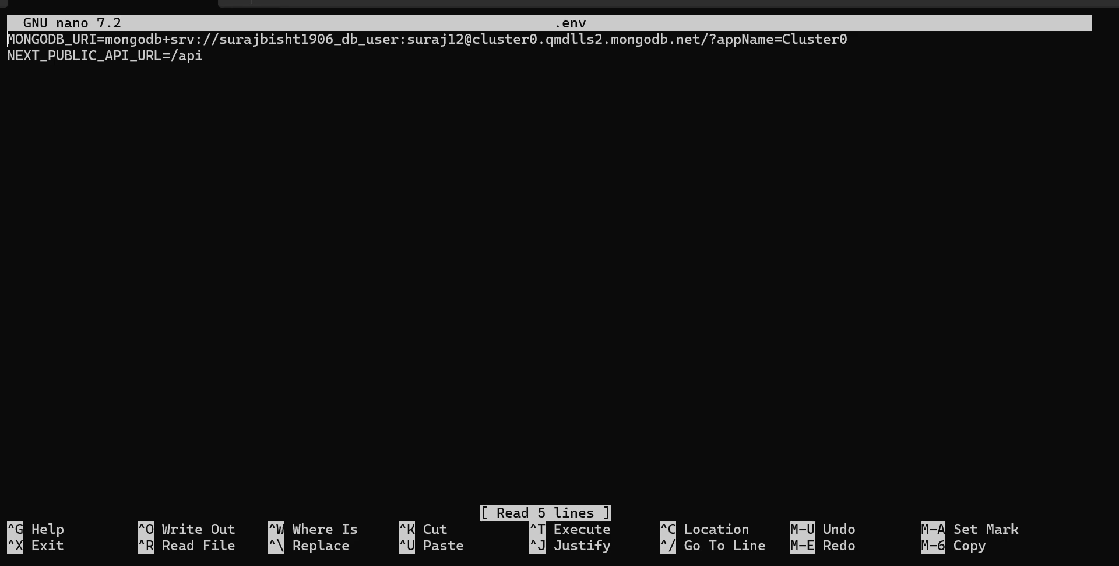
key(ctrl+x)
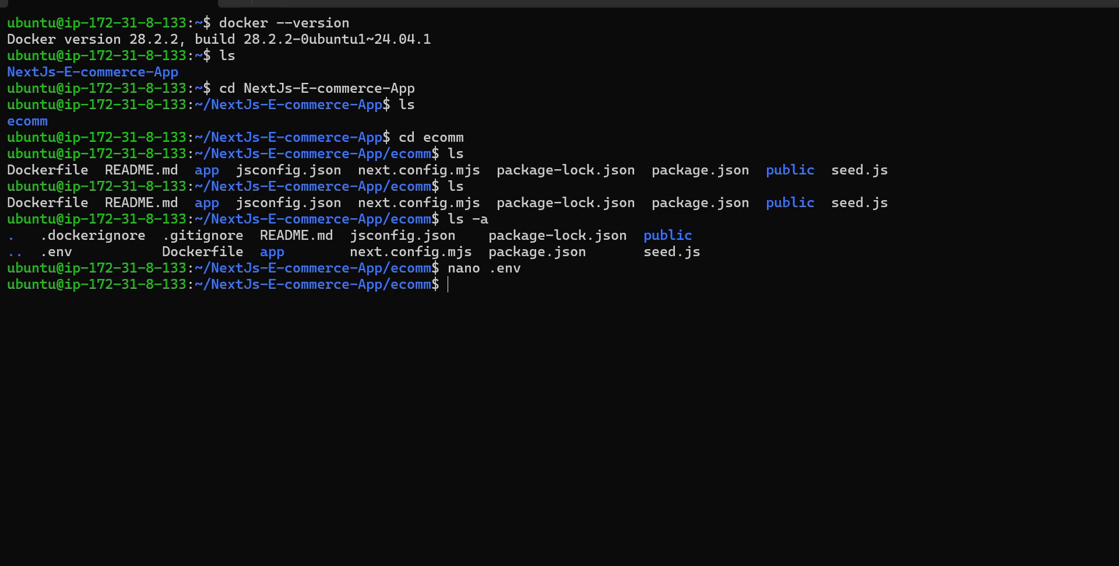
- Copy docker build -t ecomm-app . from the notes, draft it in the cleared SSH terminal, and discard it
click(778, 564)
drag(221, 366, 3, 380)
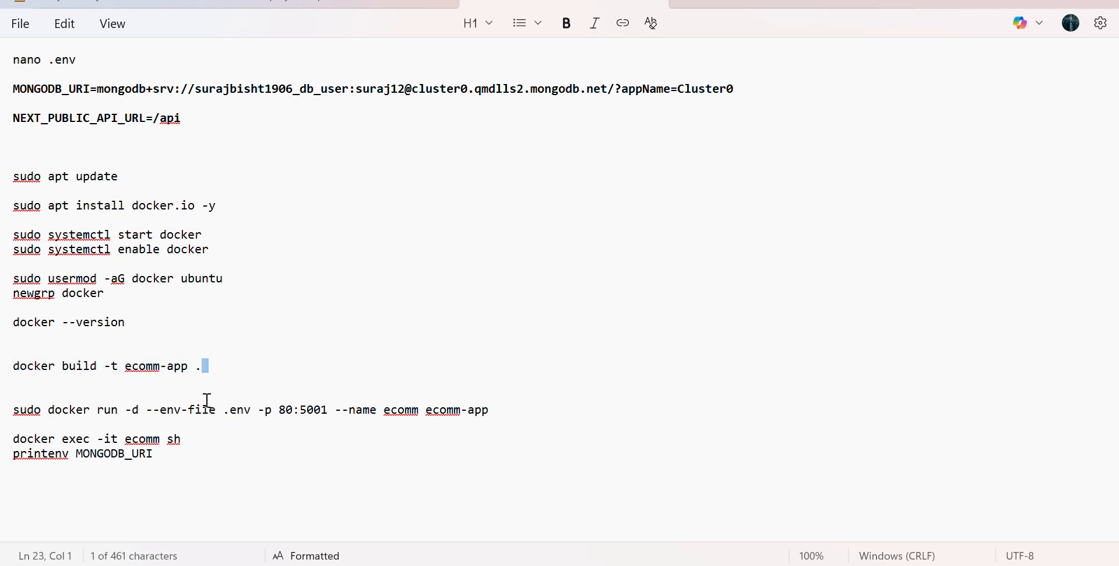
click(96, 365)
drag(126, 366, 215, 374)
click(211, 374)
click(212, 370)
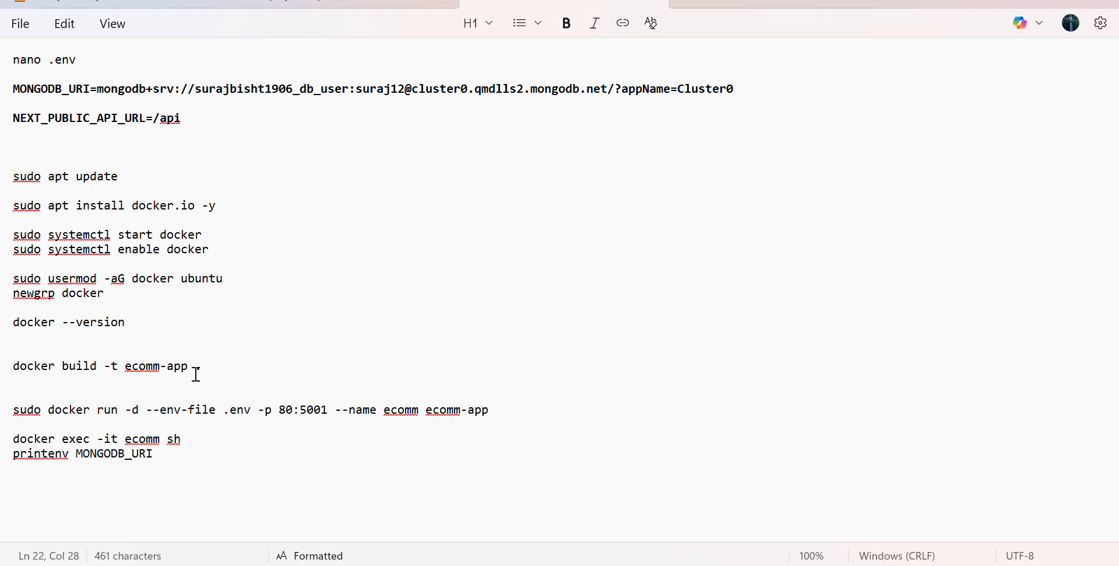
drag(196, 376, 22, 381)
click(177, 378)
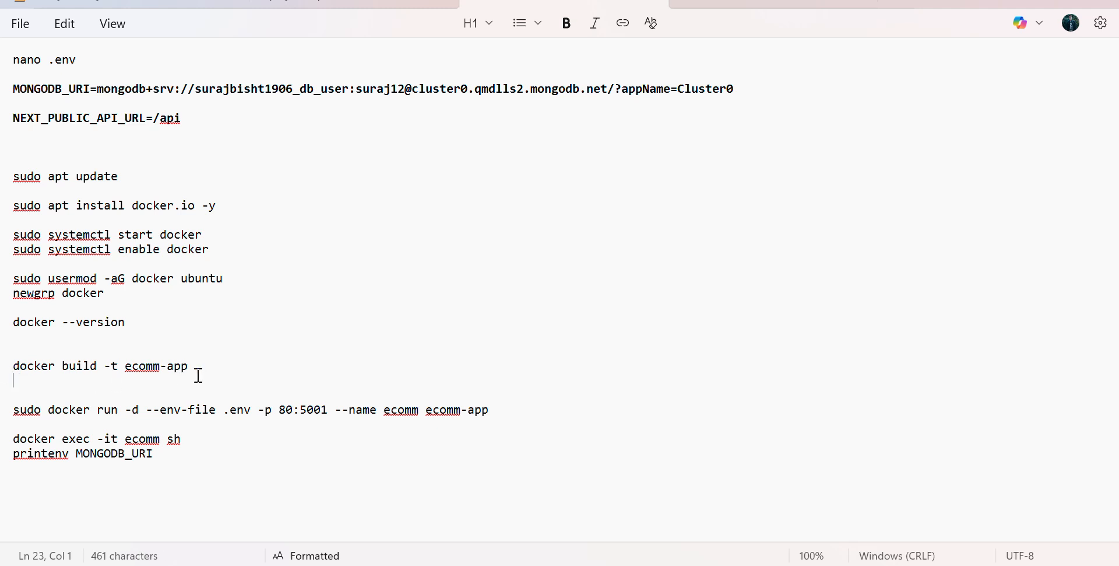
drag(198, 374, 16, 366)
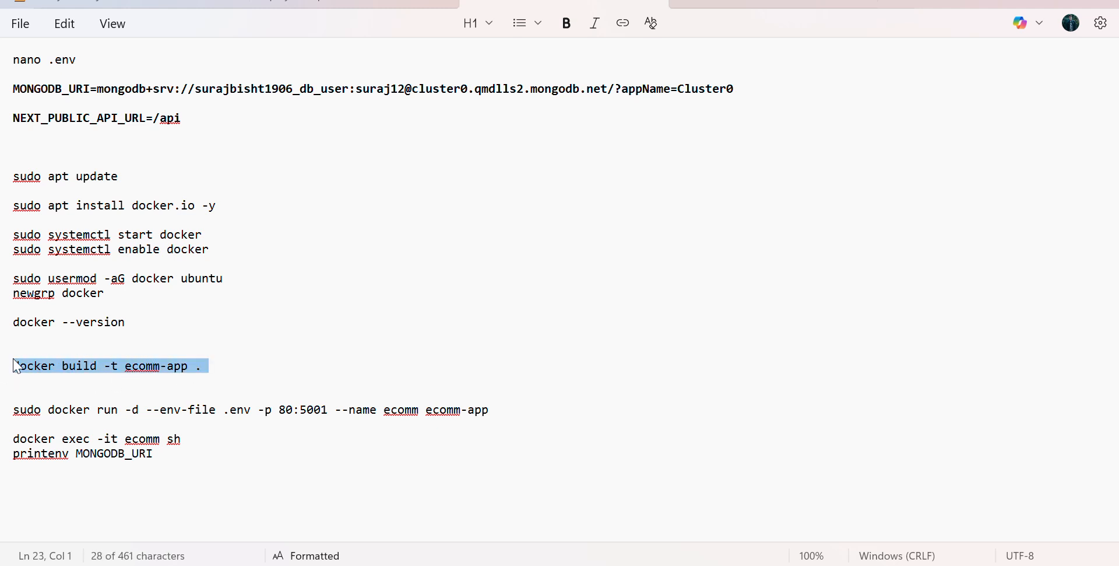
key(alt+Tab)
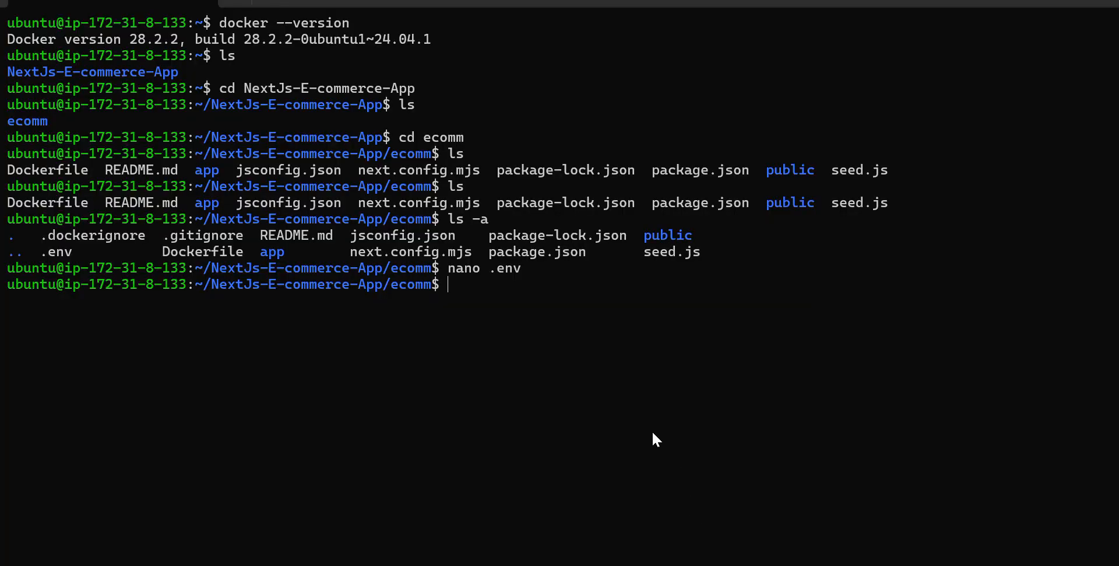
text(clear)
key(Return)
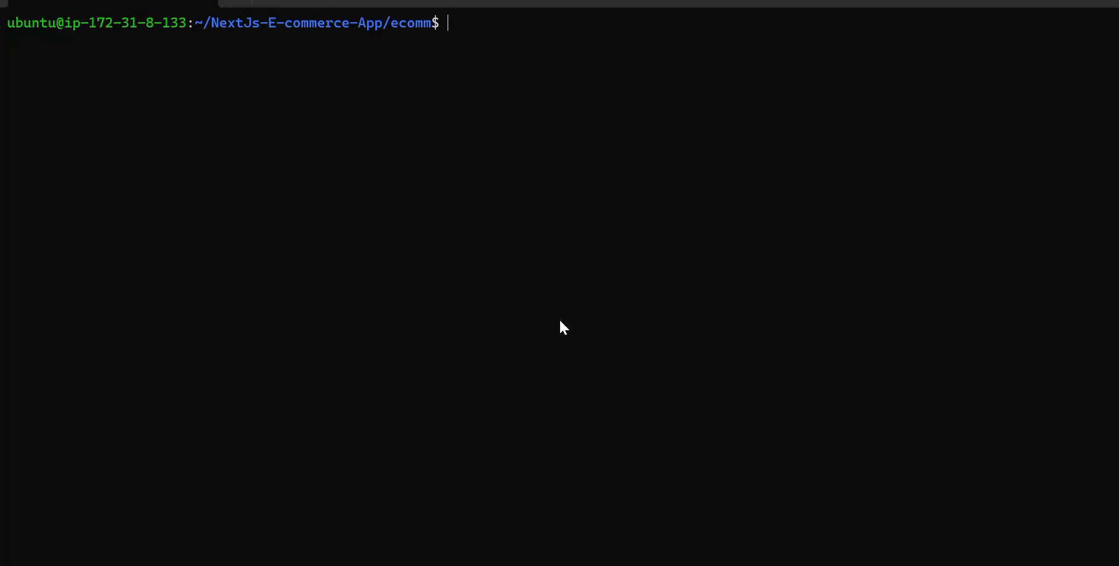
key(ctrl+v)
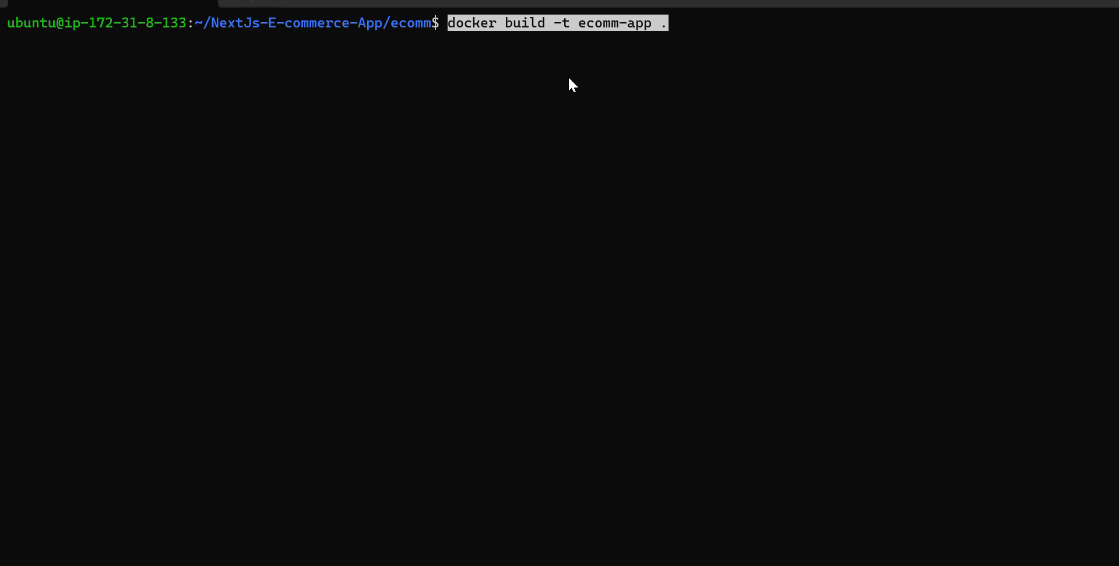
key(BackSpace)
key(BackSpace)
key(BackSpace)
key(BackSpace)
key(BackSpace)
key(BackSpace)
key(BackSpace)
key(BackSpace)
key(BackSpace)
key(BackSpace)
key(BackSpace)
key(BackSpace)
key(BackSpace)
key(BackSpace)
key(BackSpace)
key(BackSpace)
key(BackSpace)
key(BackSpace)
key(BackSpace)
key(BackSpace)
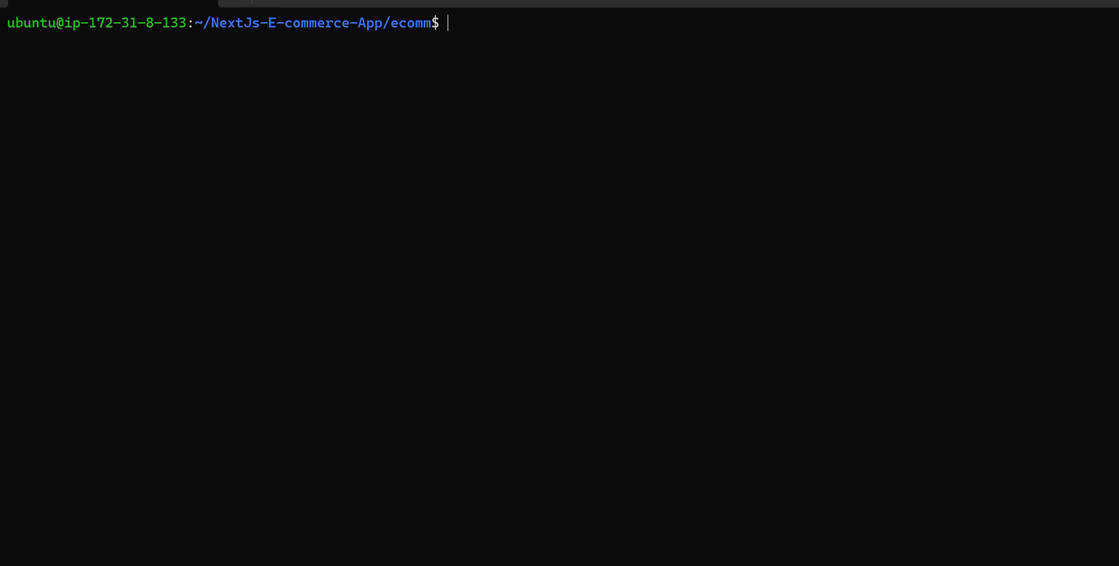
- Examine the docker run command's 80:5001 port mapping in the notes, and try to paste the whole command into the SSH terminal
key(alt+Tab)
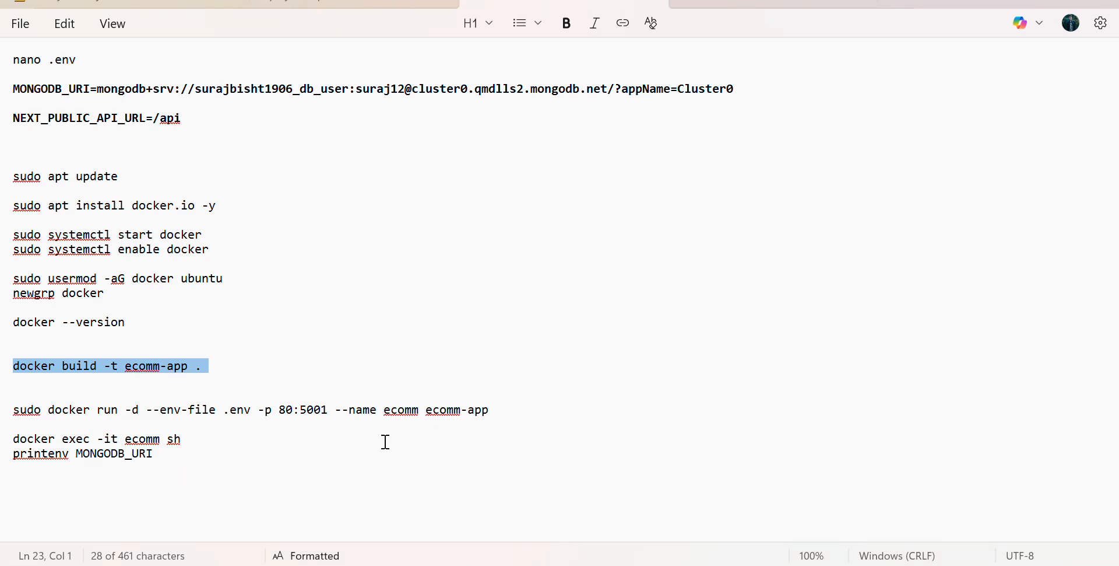
drag(513, 413, 13, 410)
click(279, 463)
click(278, 416)
drag(327, 408, 300, 405)
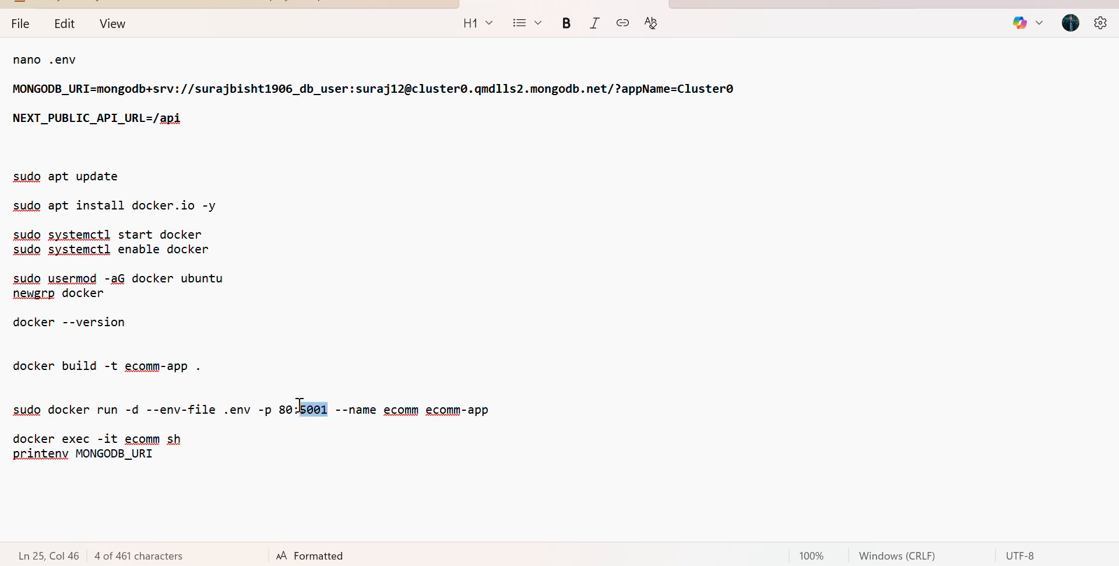
click(300, 436)
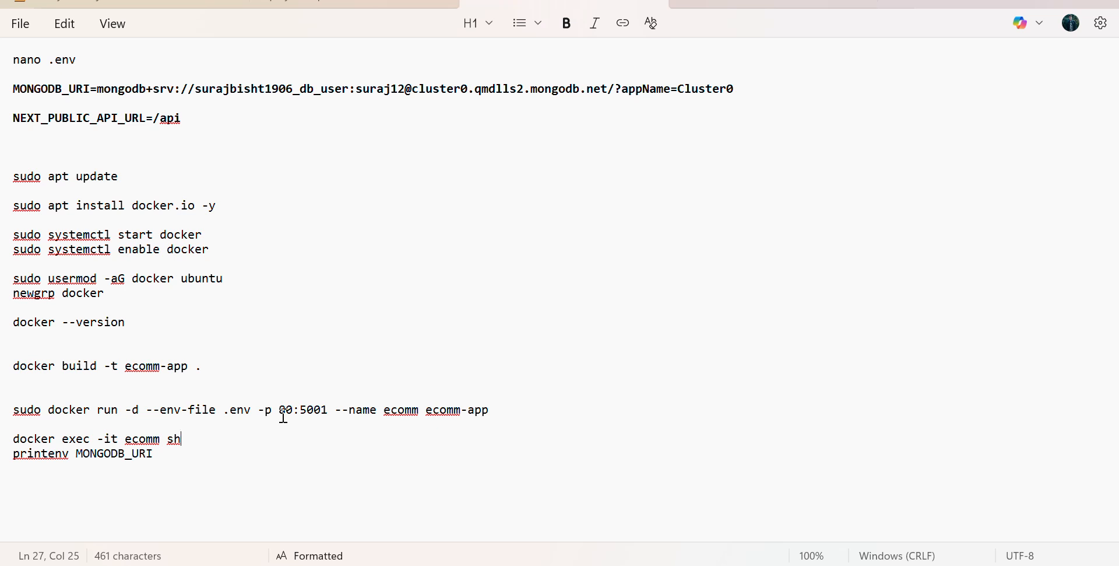
click(294, 410)
drag(294, 409, 327, 420)
click(327, 425)
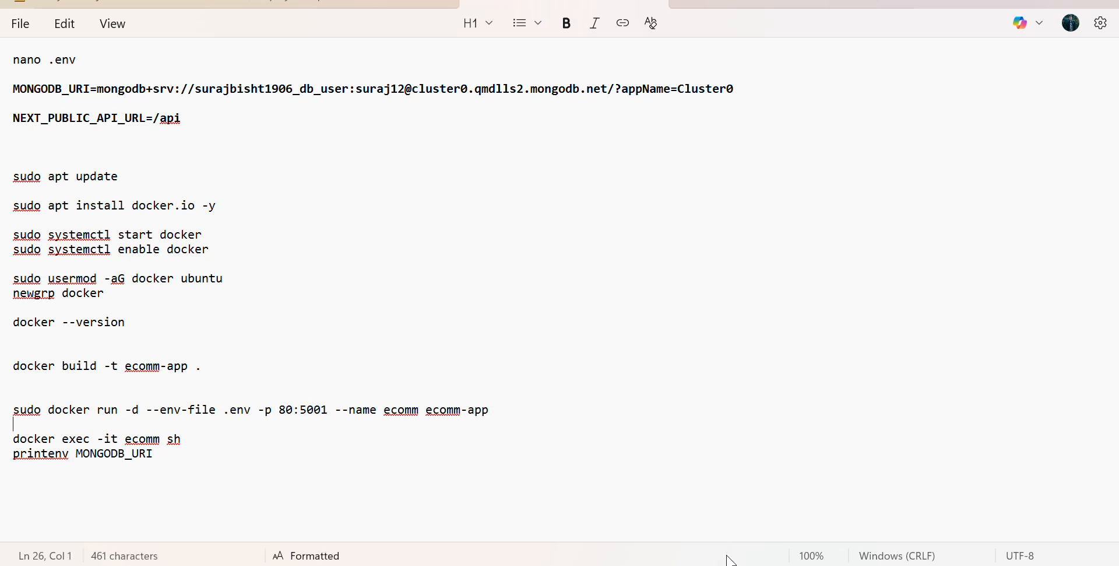
key(shift+Up)
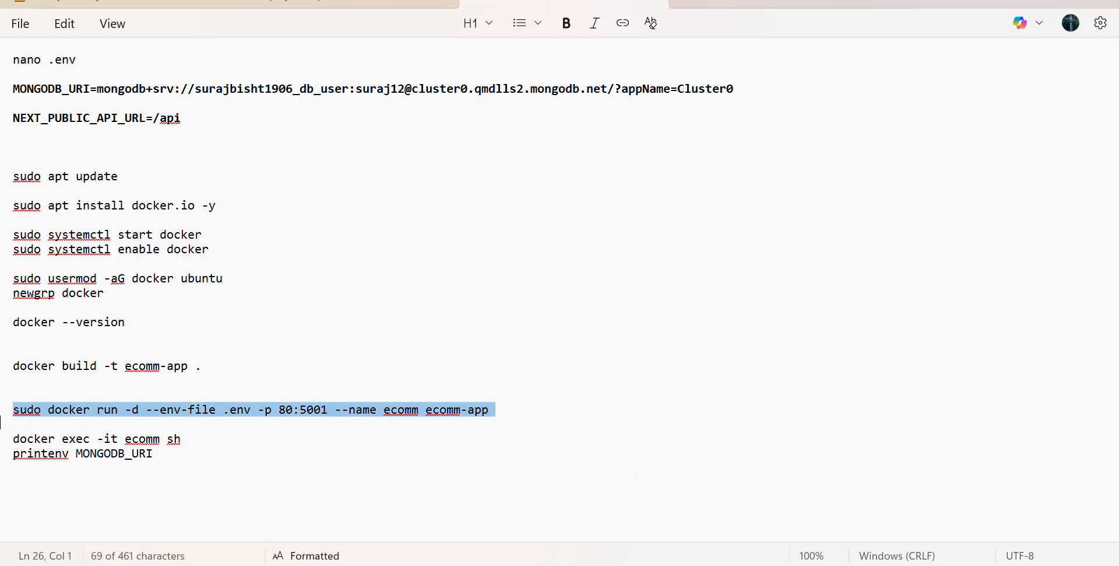
key(alt+Tab)
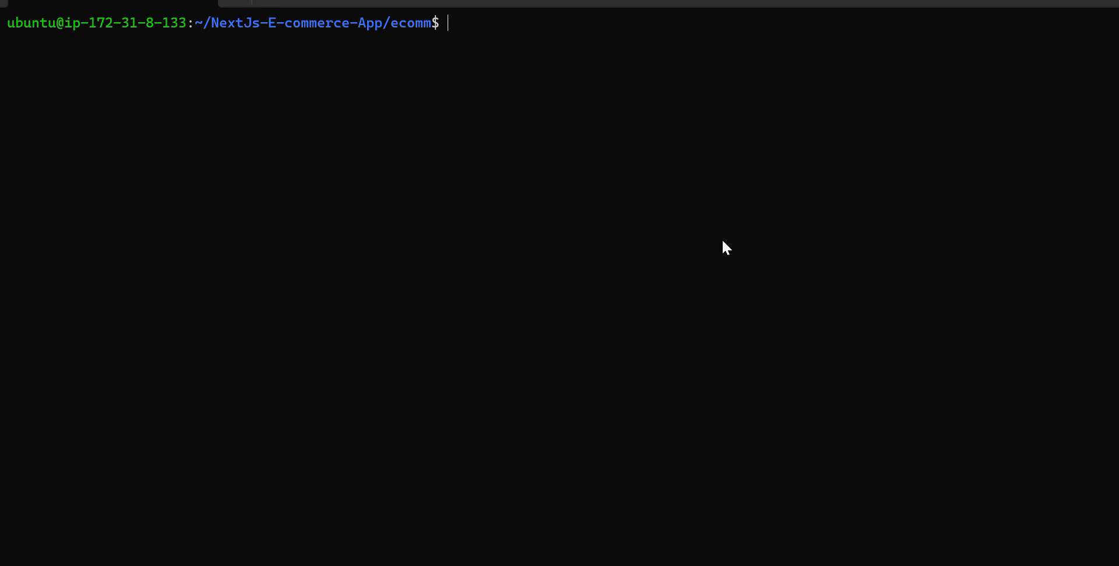
key(ctrl+v)
- Copy docker exec -it ecomm sh and printenv MONGODB_URI from the notes and try to run them in the SSH terminal
click(760, 482)
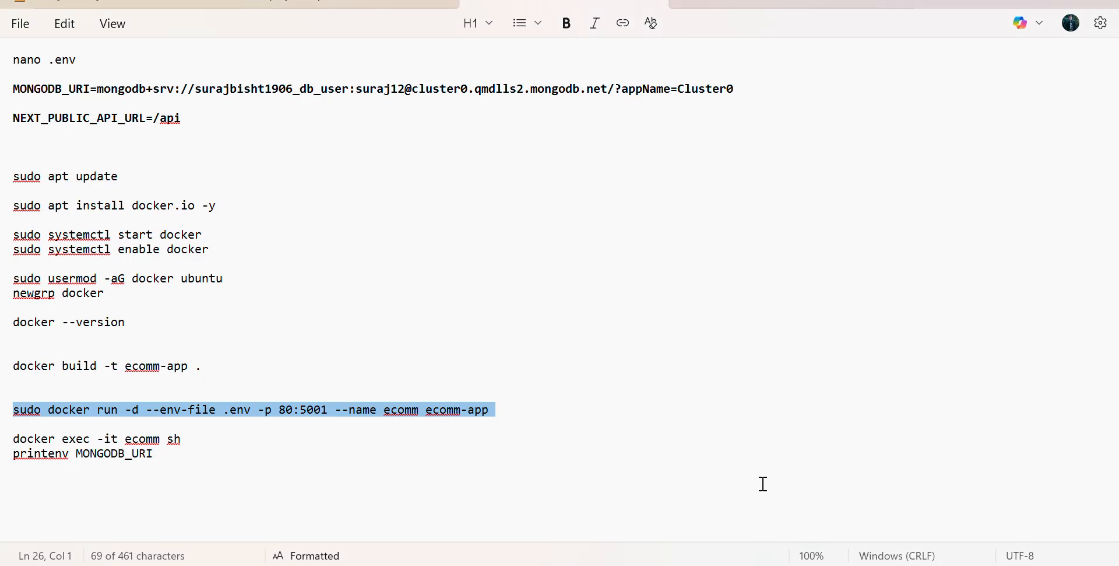
click(622, 438)
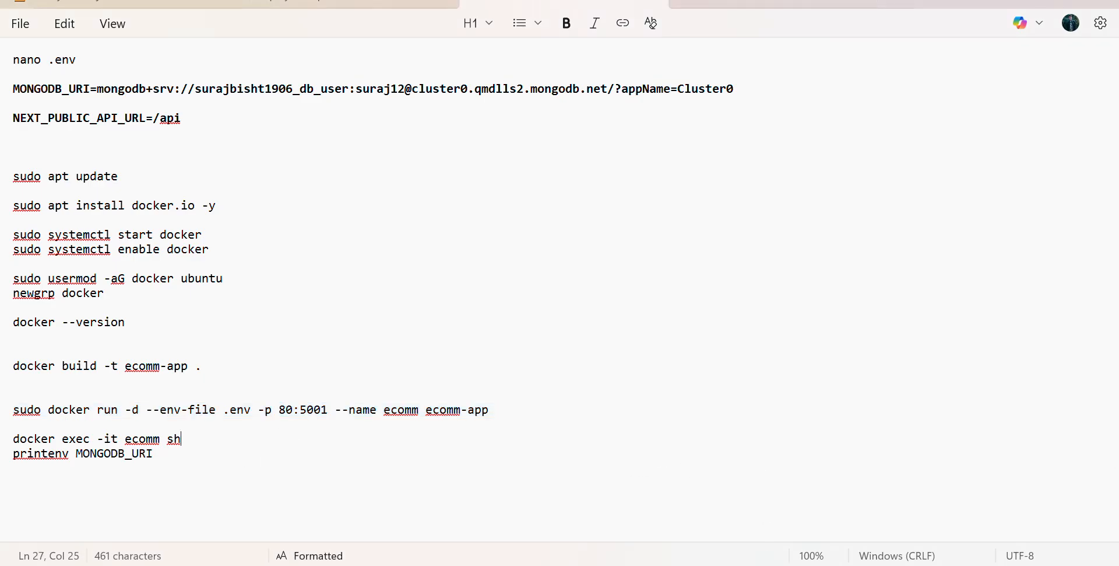
mouse_move(5, 443)
mouse_down()
mouse_move(12, 456)
mouse_move(138, 466)
mouse_move(133, 479)
mouse_move(158, 459)
mouse_move(12, 457)
mouse_move(6, 444)
mouse_up()
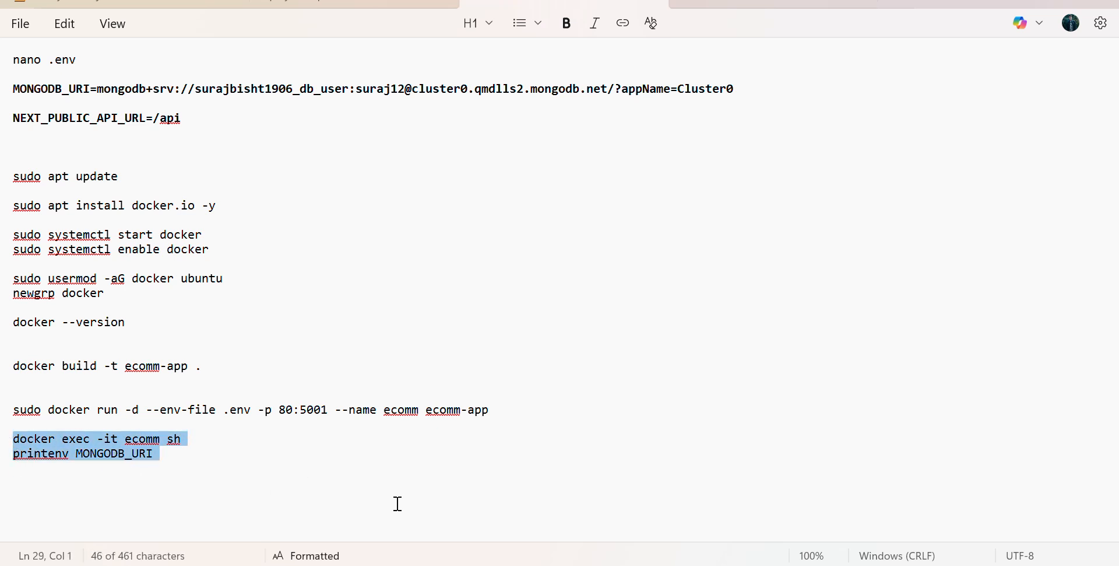
key(alt+Tab)
key(ctrl+v)
key(Return)
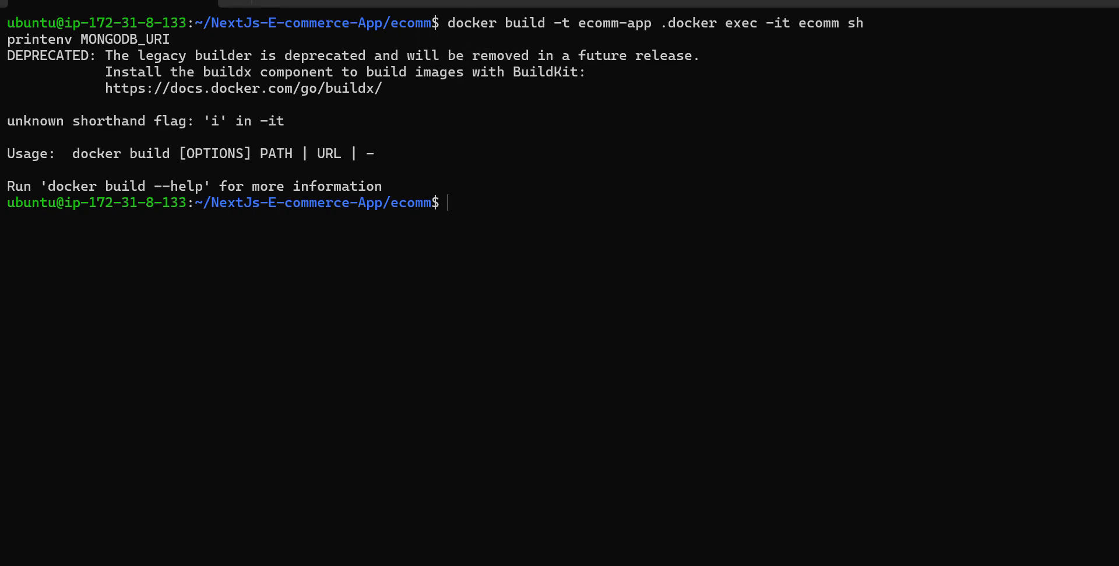
- Switch to the AWS console in the browser, open the ecomm-next instance's details, and copy its public IPv4 address
click(691, 564)
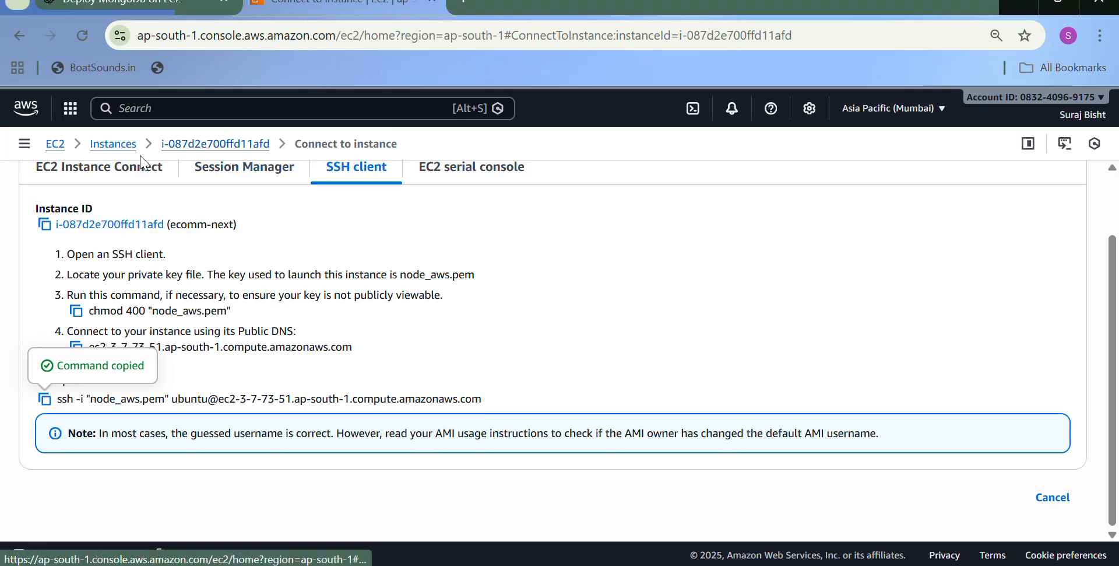
click(114, 144)
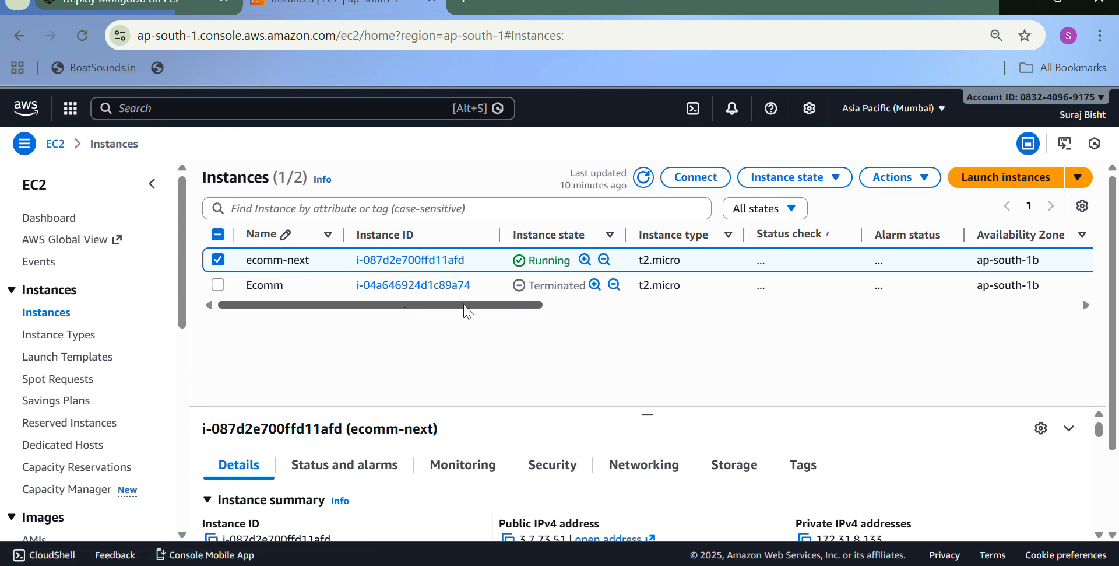
click(443, 261)
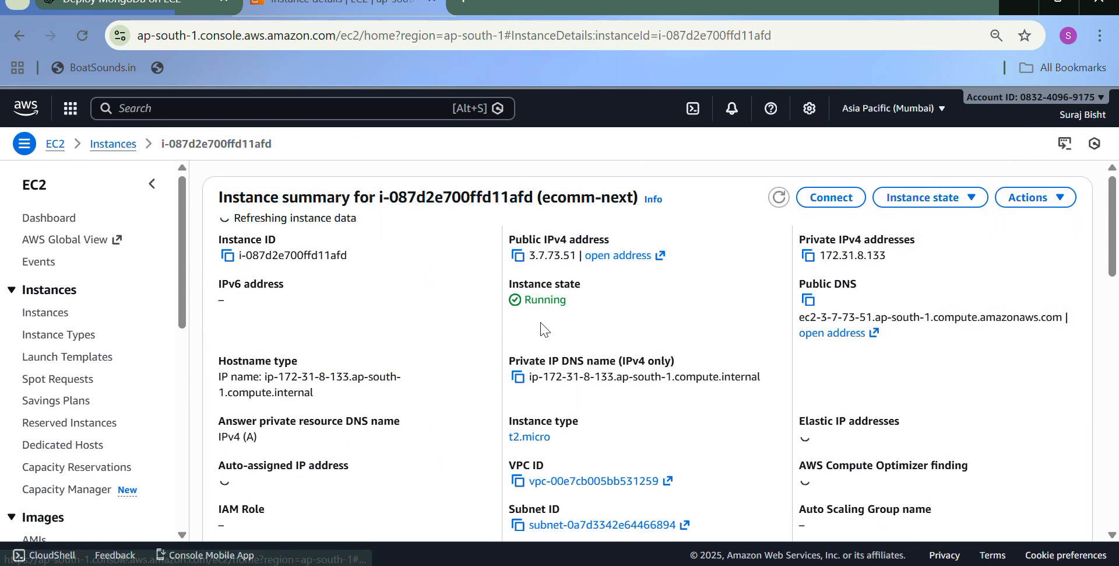
click(517, 255)
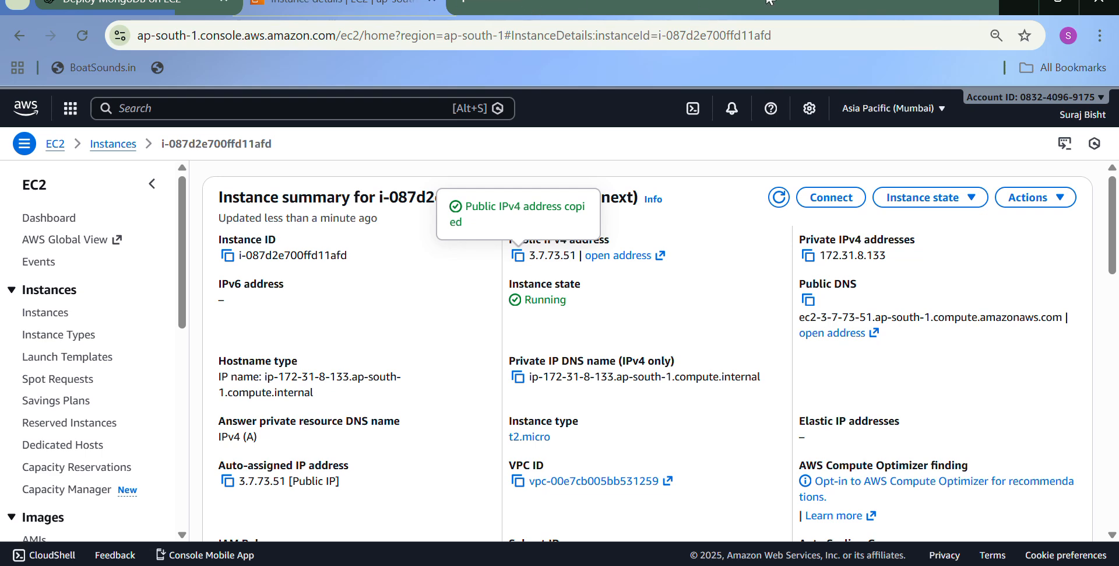
- Try to open the instance's public address 3.7.73.51 in a new browser tab and reload the page
click(1059, 4)
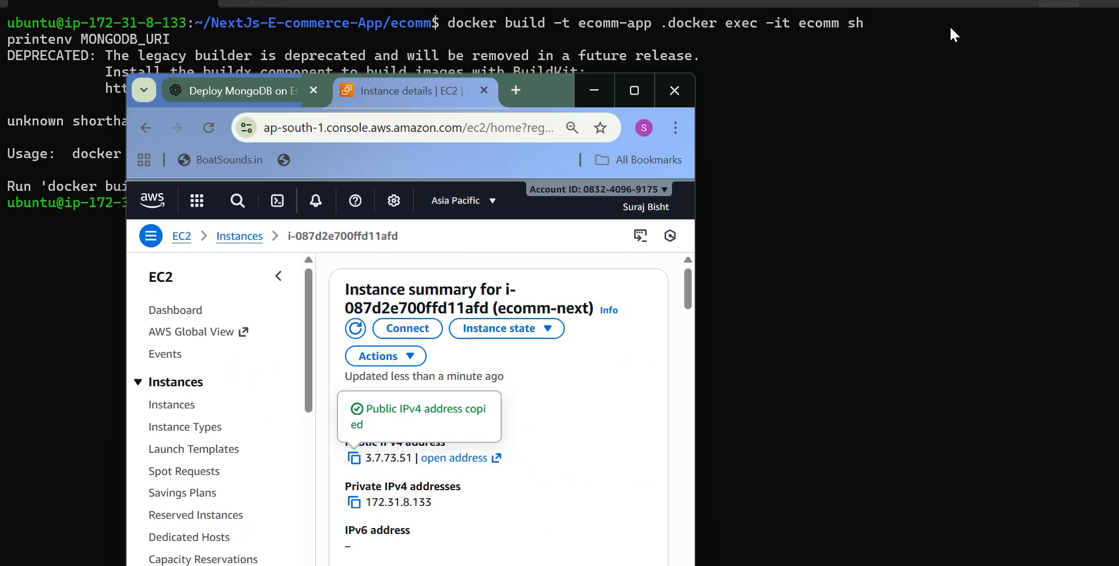
click(503, 88)
click(444, 127)
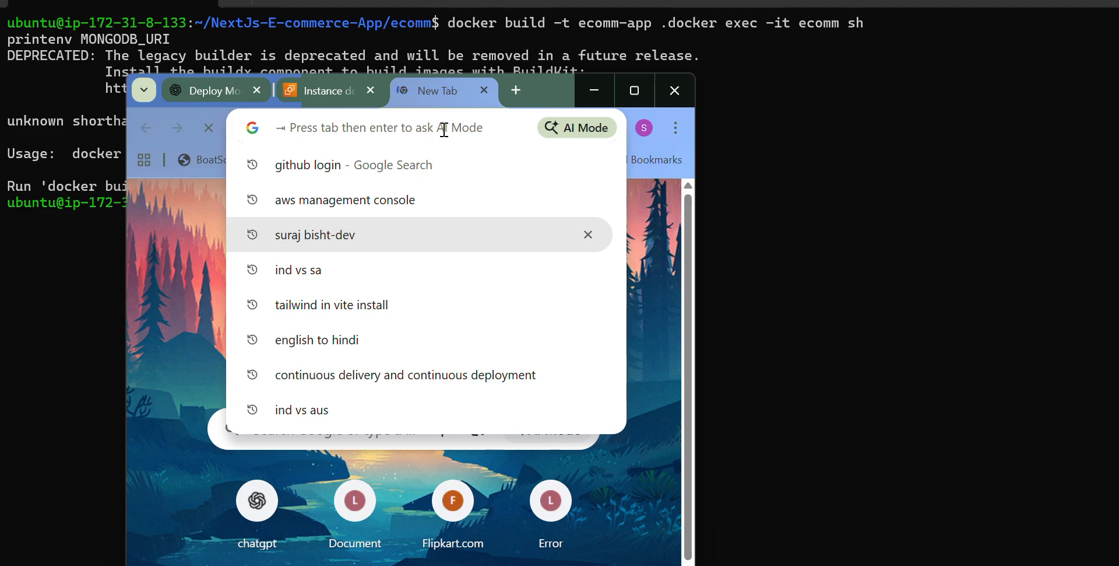
key(ctrl+v)
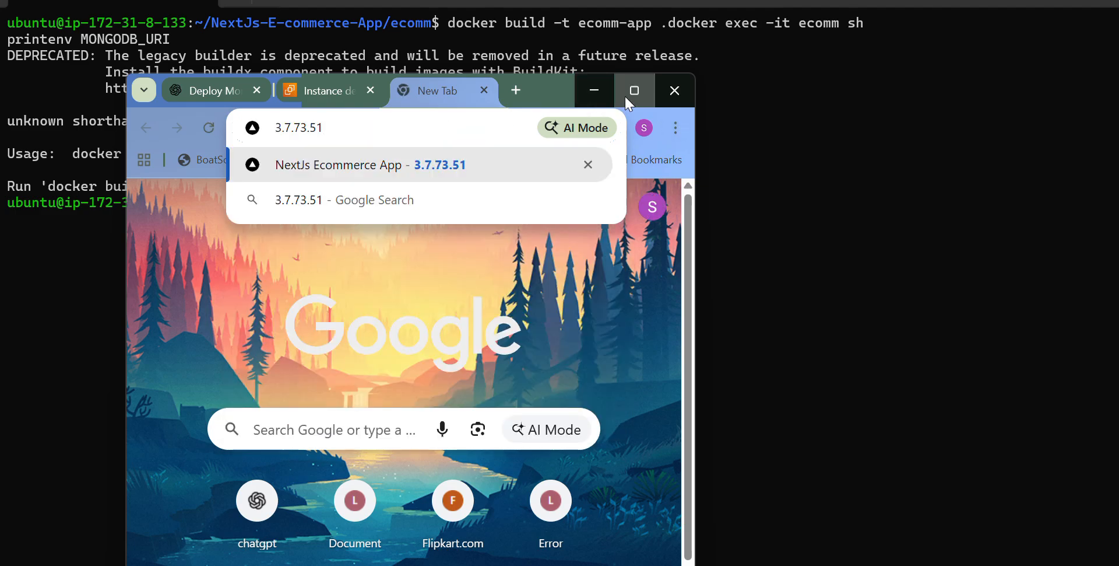
click(624, 94)
key(Return)
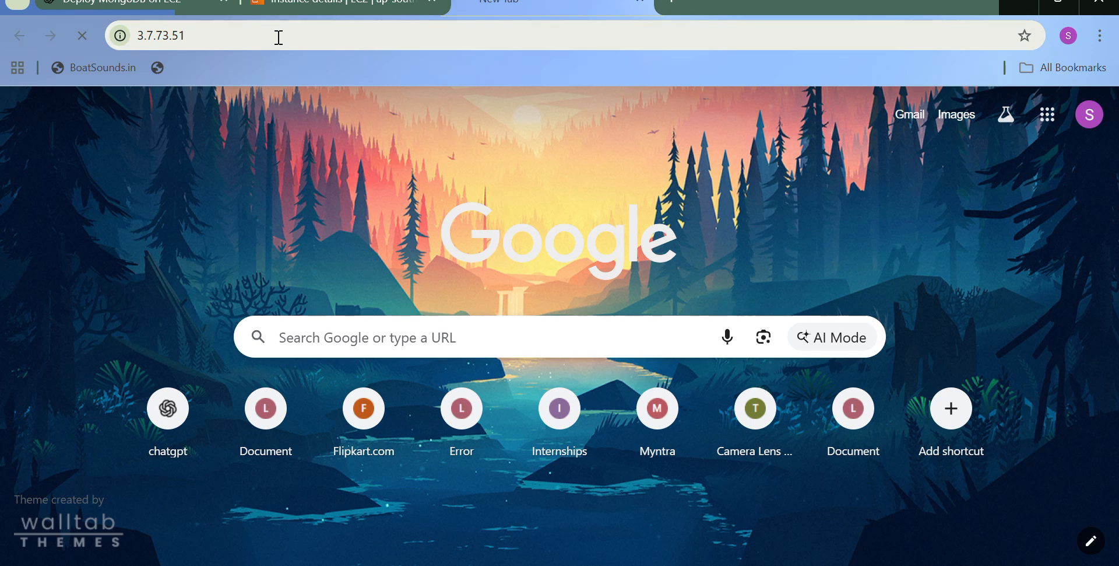
key(F5)
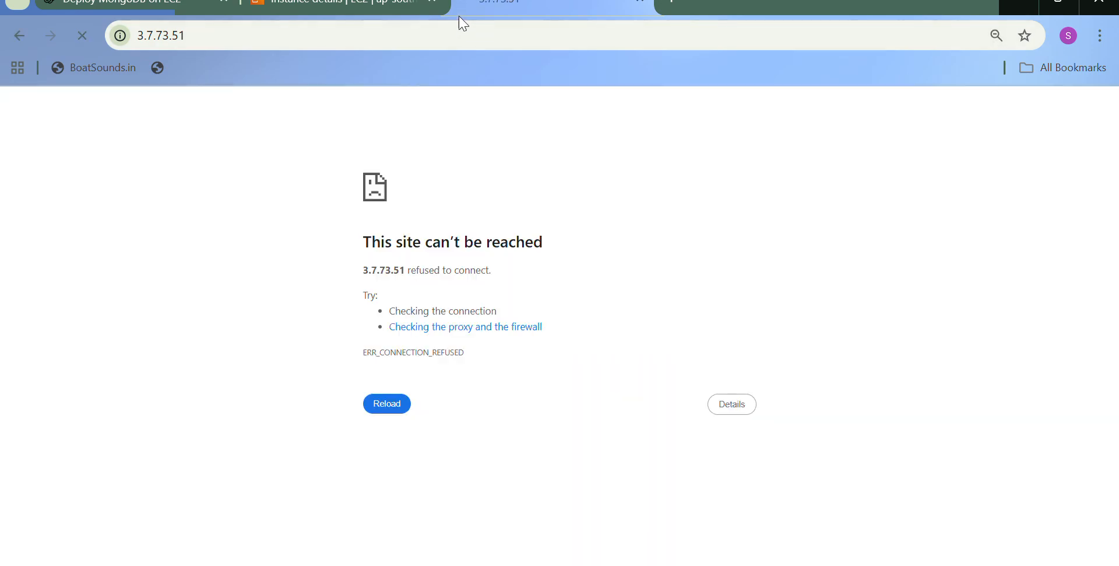
click(88, 37)
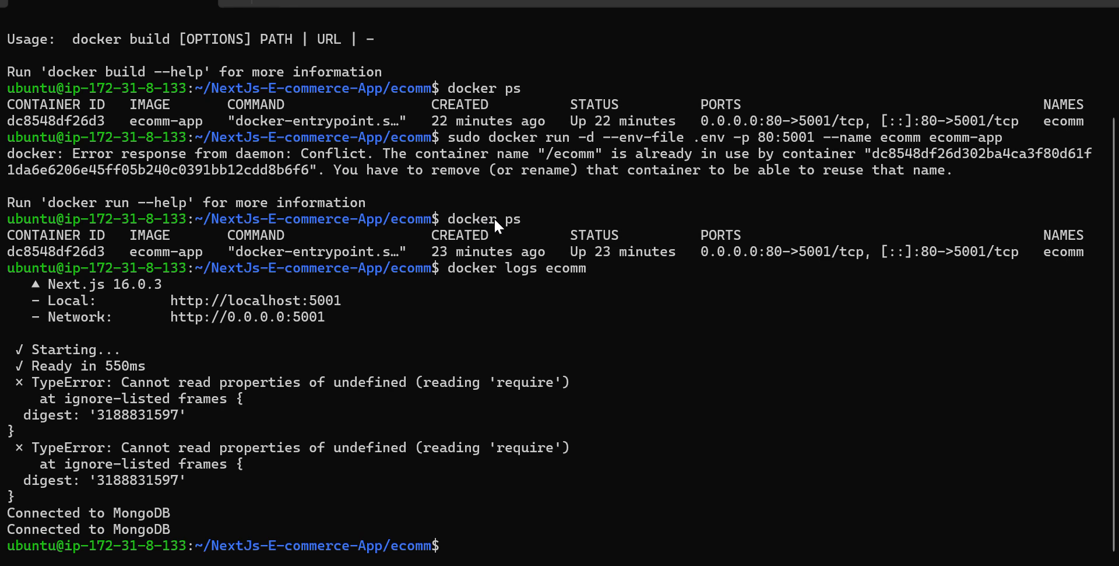
- Switch to the SSH terminal and examine the docker ps and docker logs ecomm commands with their output
drag(524, 220, 446, 220)
click(445, 268)
drag(472, 272, 619, 275)
click(611, 268)
drag(593, 272, 433, 268)
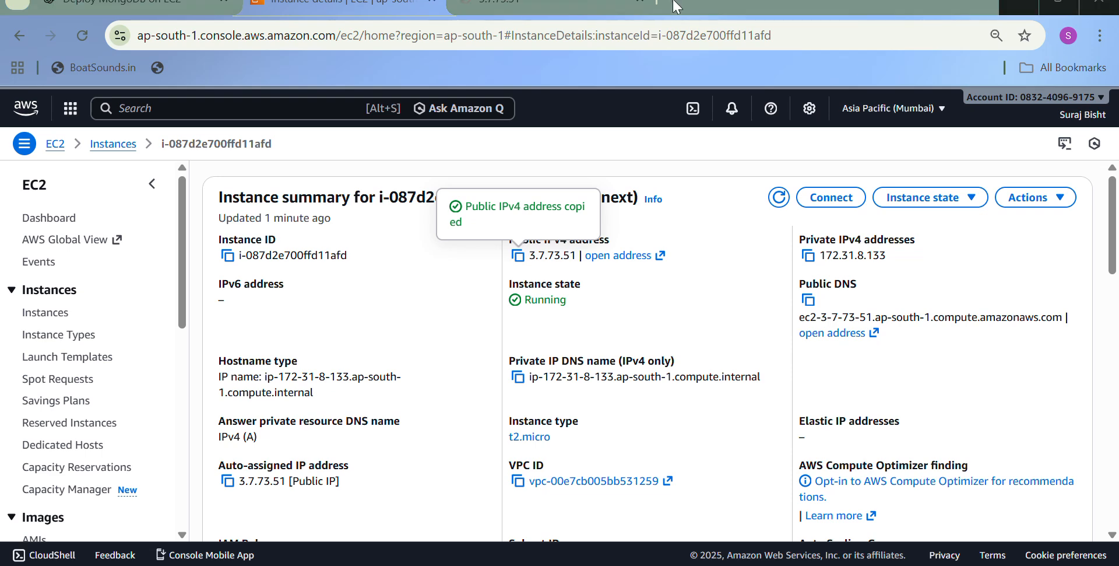
- Switch back to the browser, open 3.7.73.51 in a new tab, and look through the store's product listing
click(470, 15)
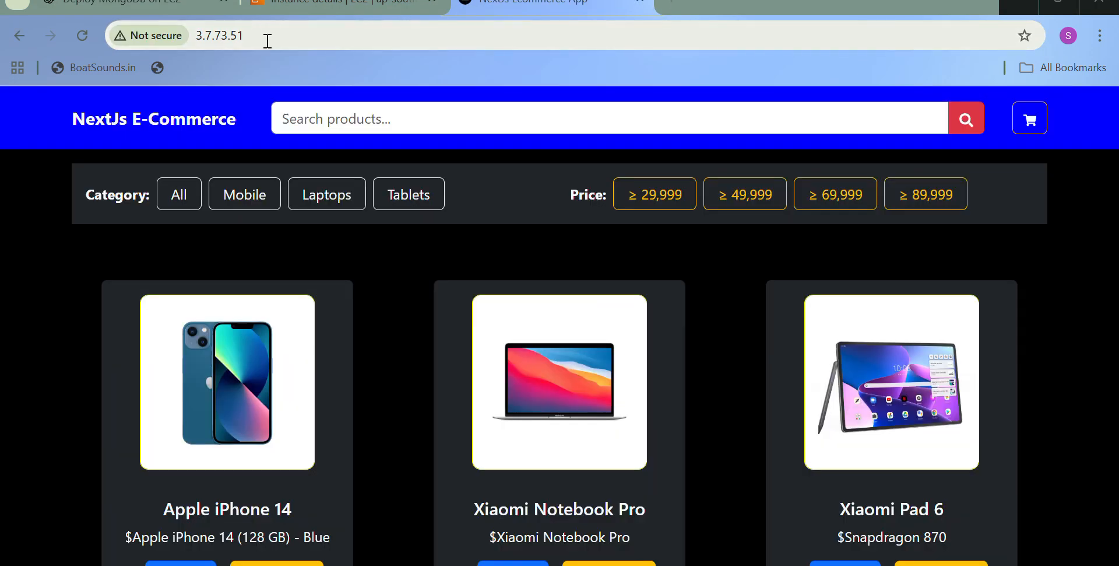
click(268, 41)
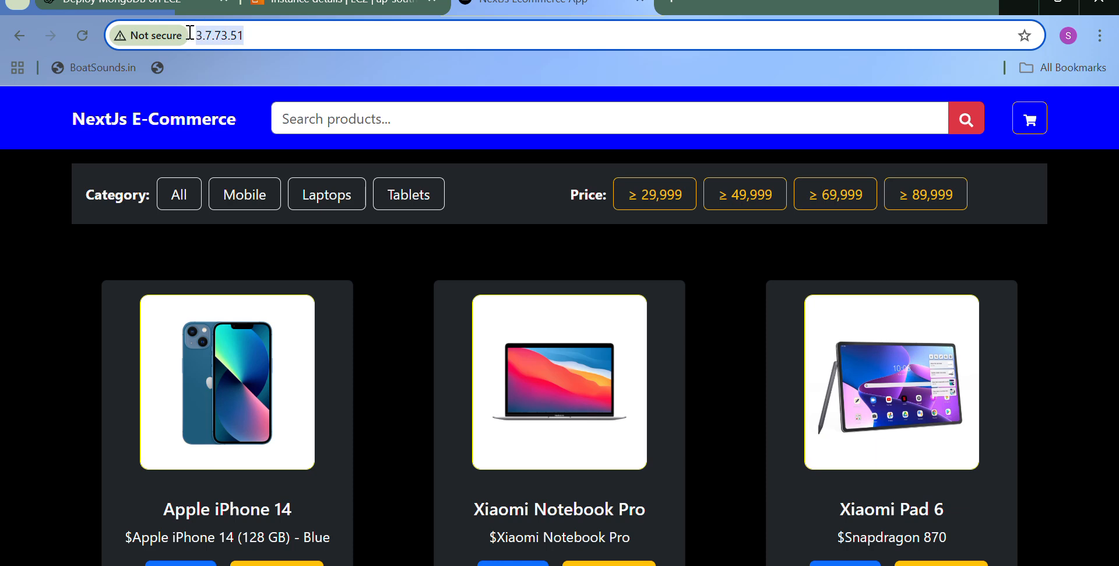
scroll(460, 368, down, 10)
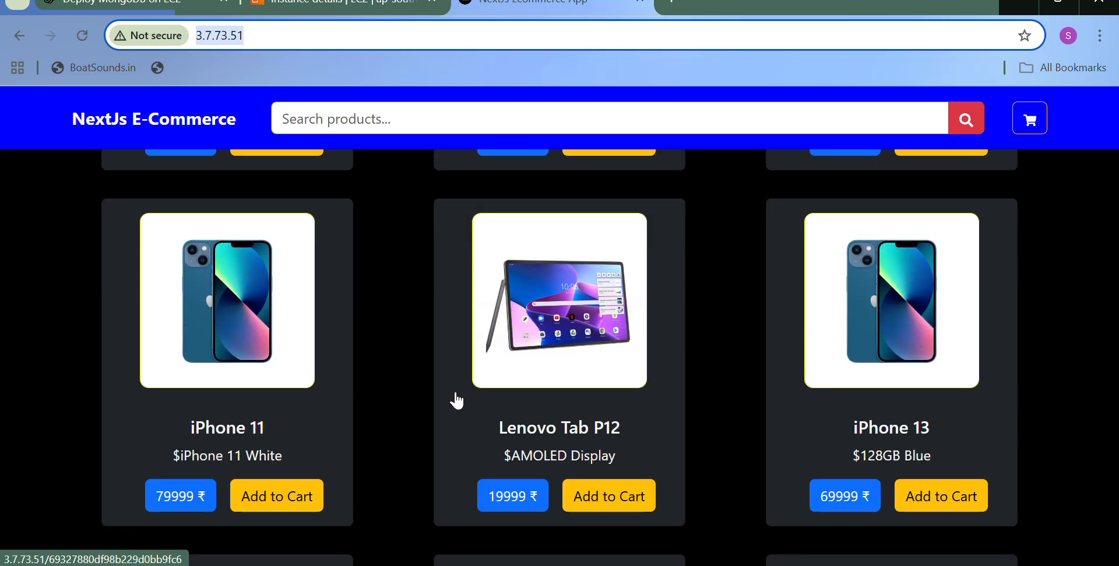
scroll(519, 448, up, 5)
scroll(540, 453, up, 7)
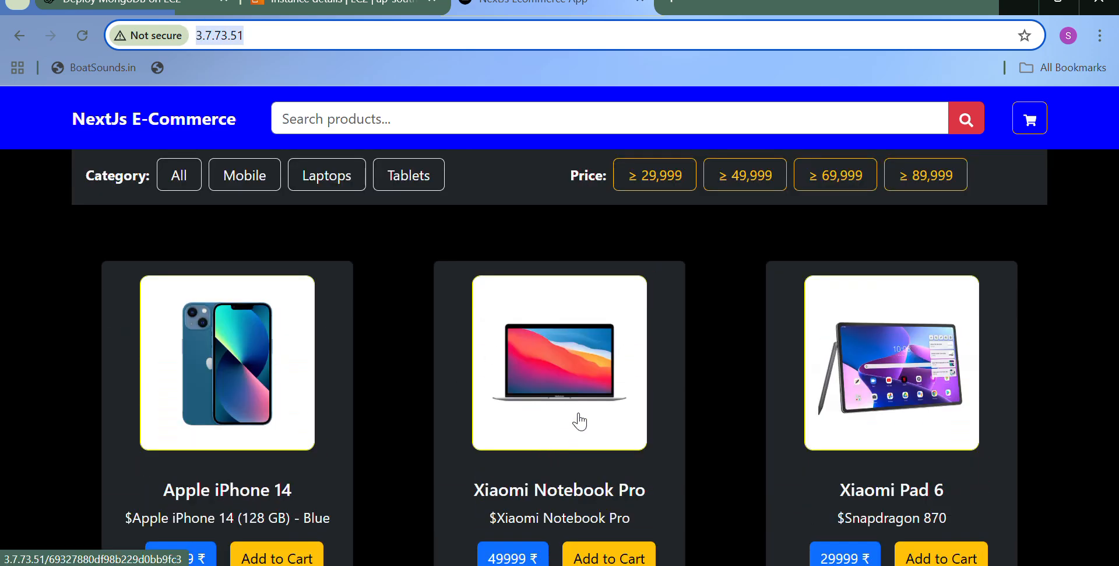
- Add the Xiaomi Notebook Pro to the cart and open the cart page
scroll(601, 356, down, 3)
click(609, 408)
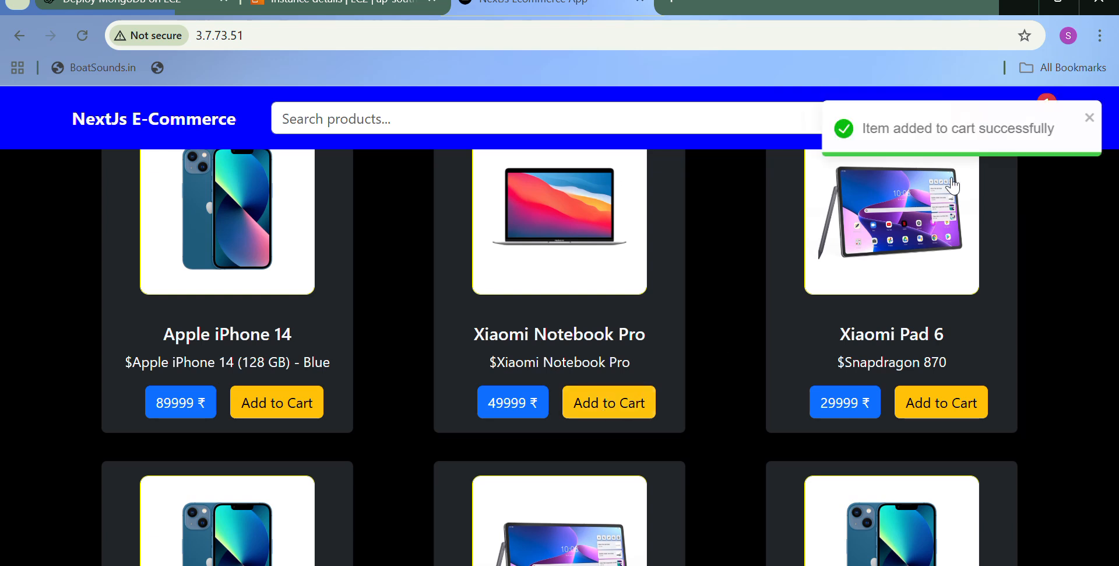
click(1090, 119)
click(1043, 124)
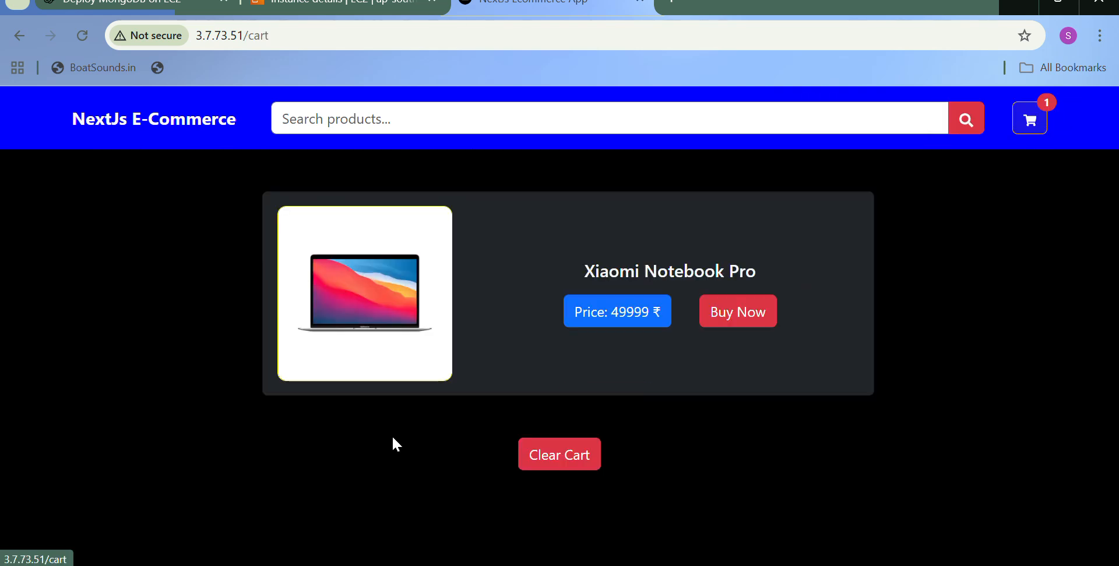
- Clear the cart and continue shopping to return to the store's product listing
click(557, 454)
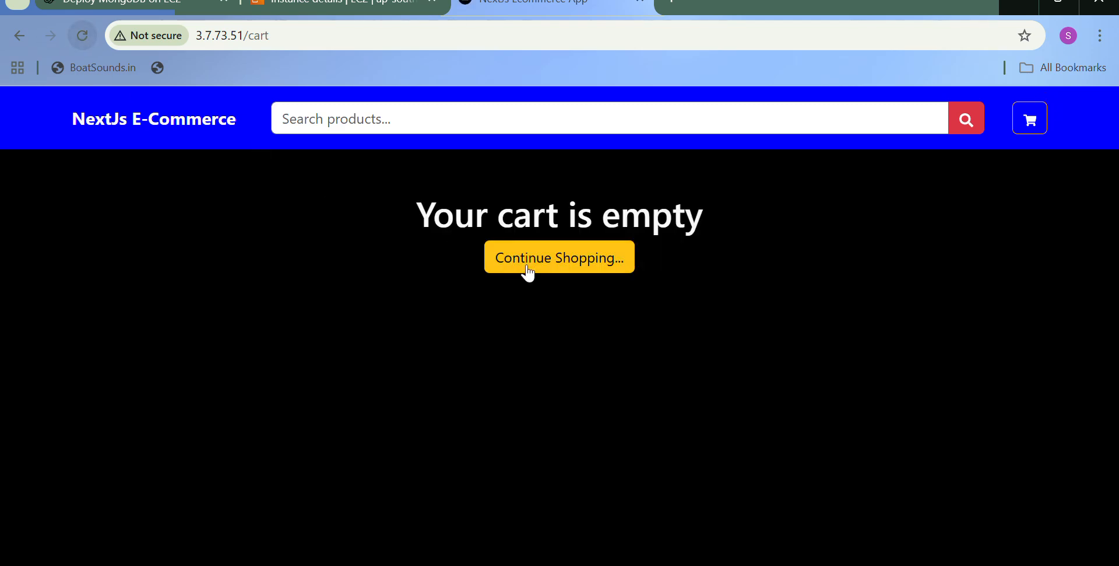
click(580, 262)
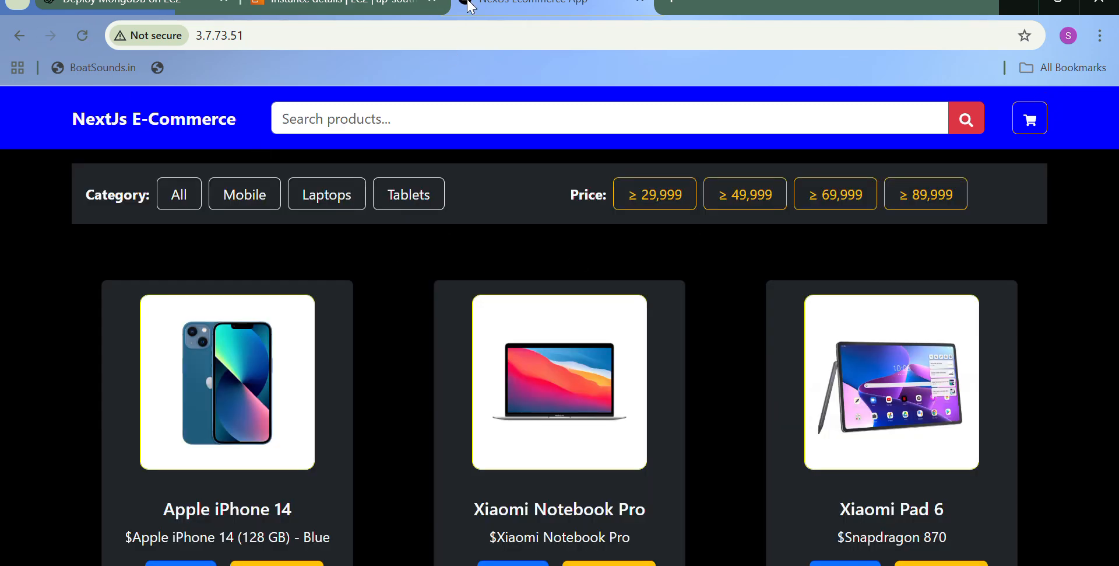